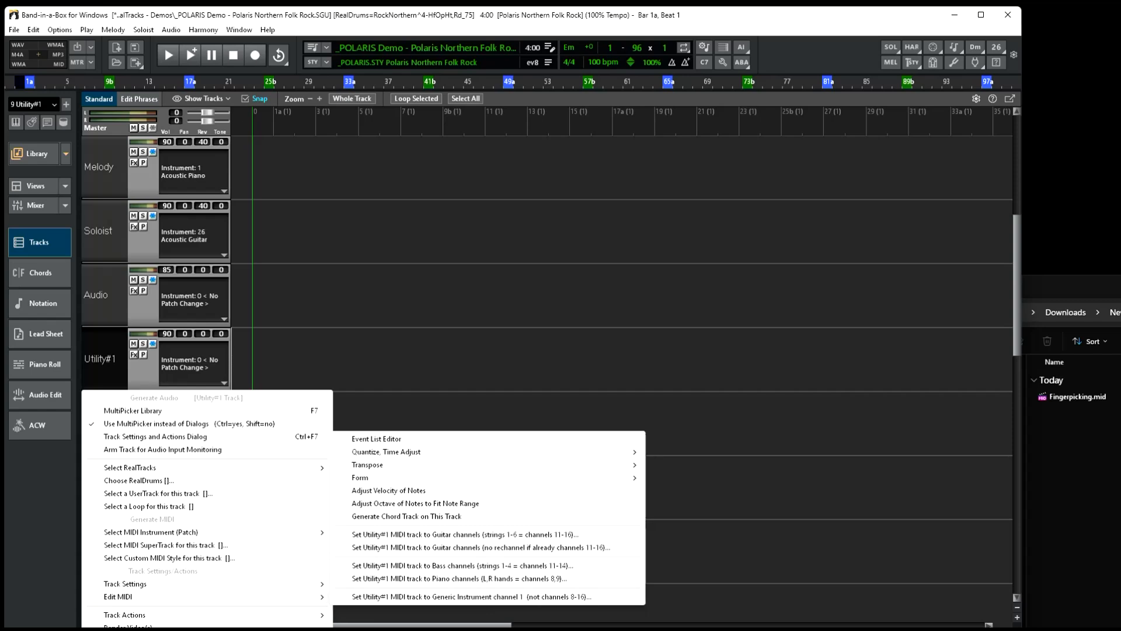
Generate a chord track on the Utility#1 track, outputting chords on MIDI channel 9.
{"action": "left_click", "coordinate": [406, 516]}
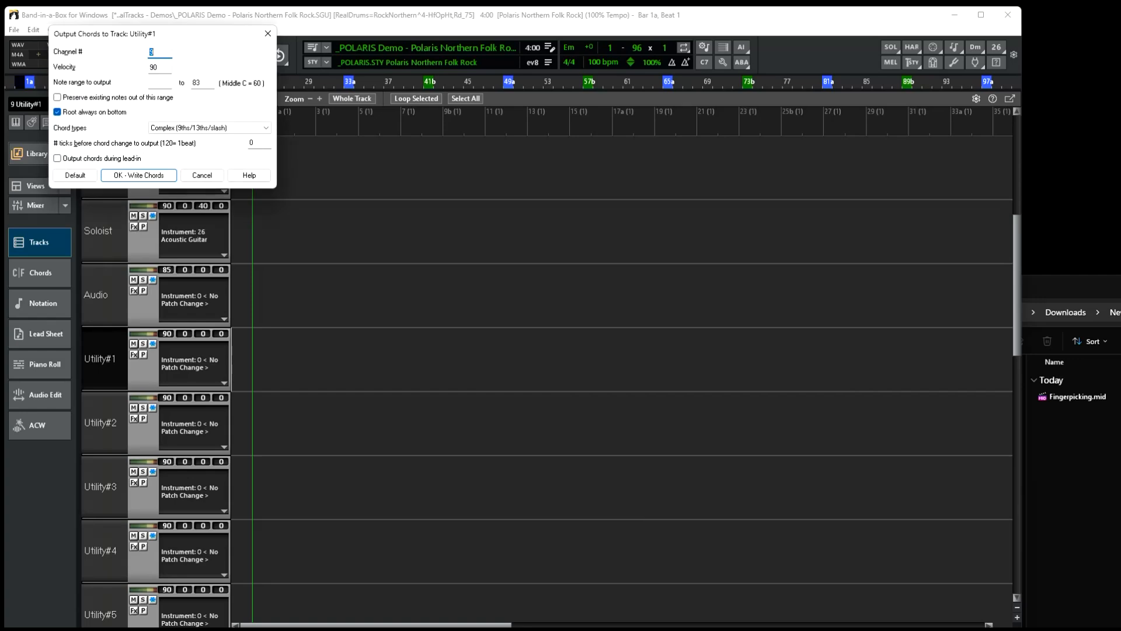
{"action": "type", "text": "9"}
{"action": "key", "text": "Return"}
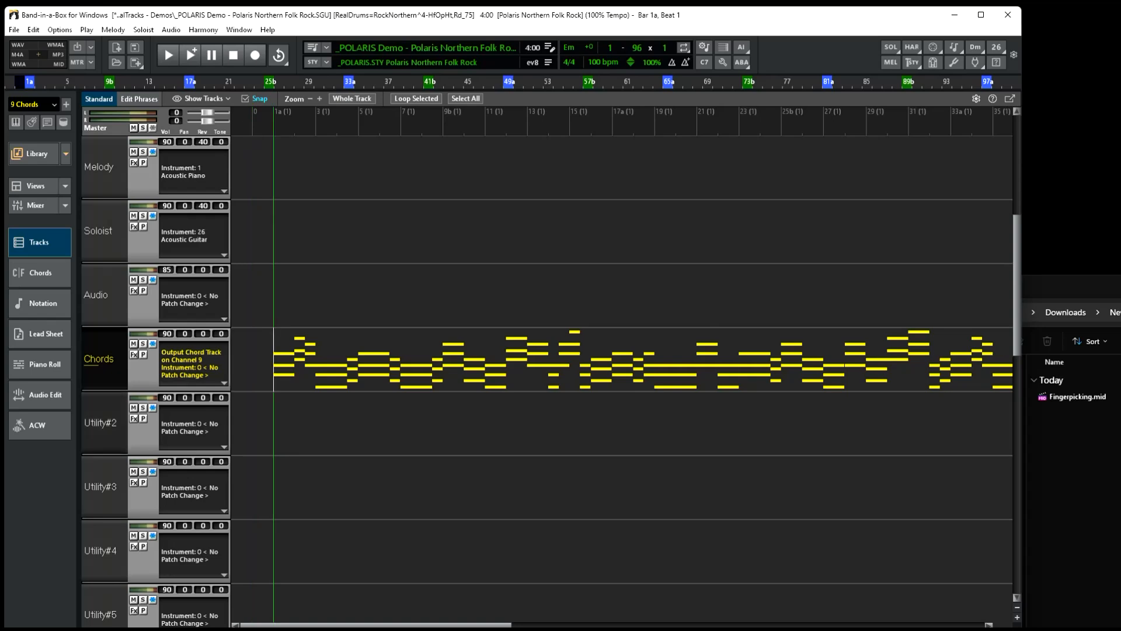
Load the Element VST3 plugin as the instrument on the Utility#2 track.
{"action": "left_click", "coordinate": [167, 442]}
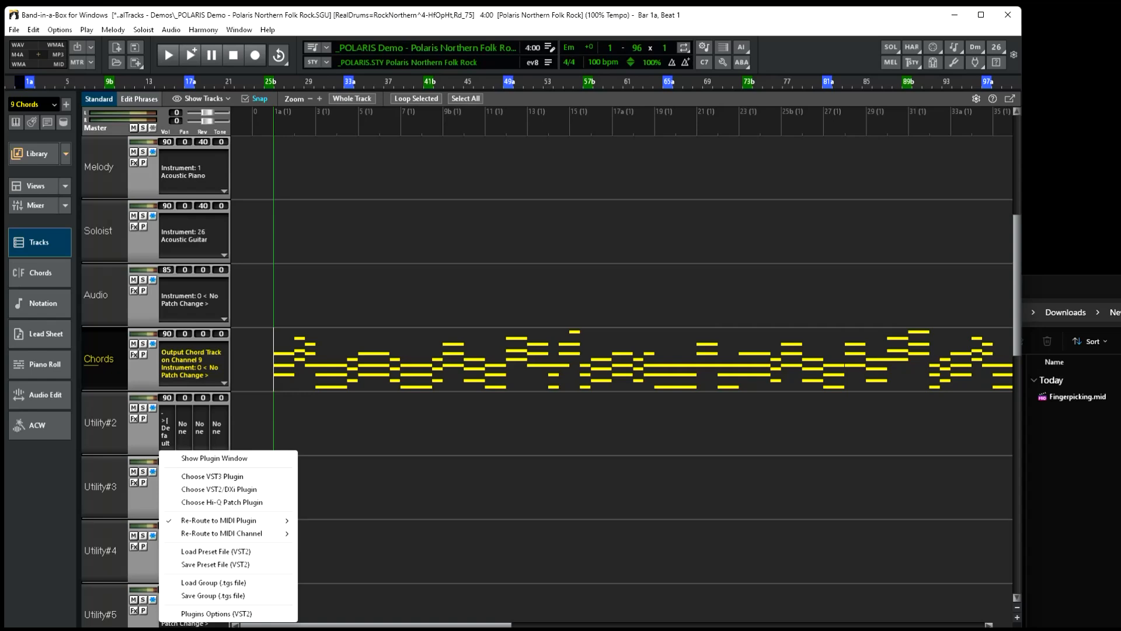
{"action": "left_click", "coordinate": [212, 476]}
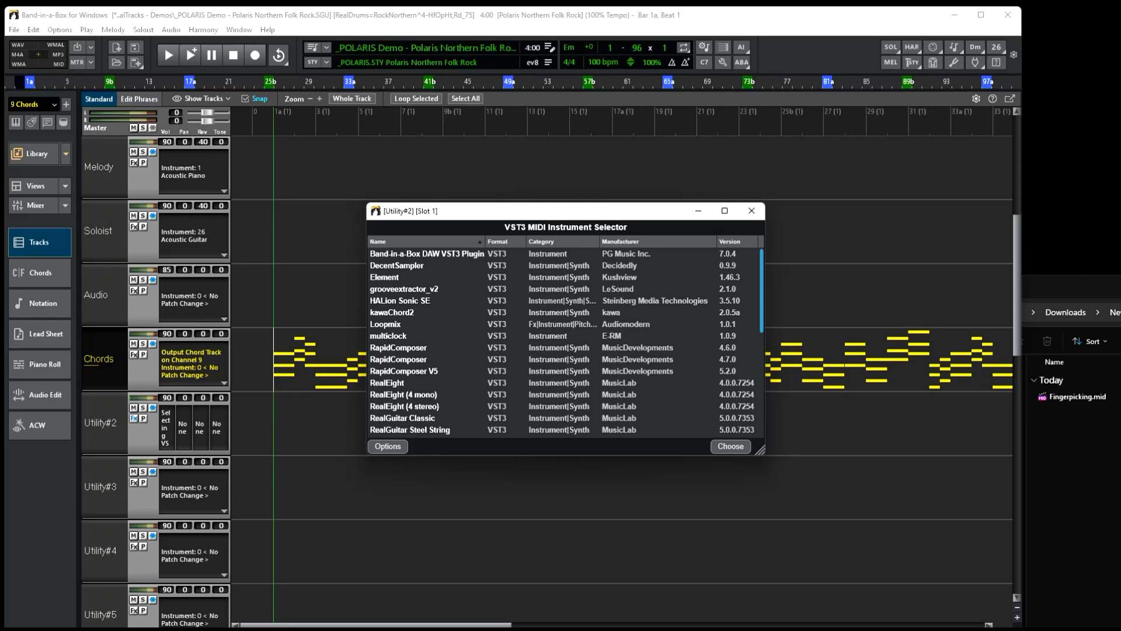
{"action": "left_click", "coordinate": [385, 278]}
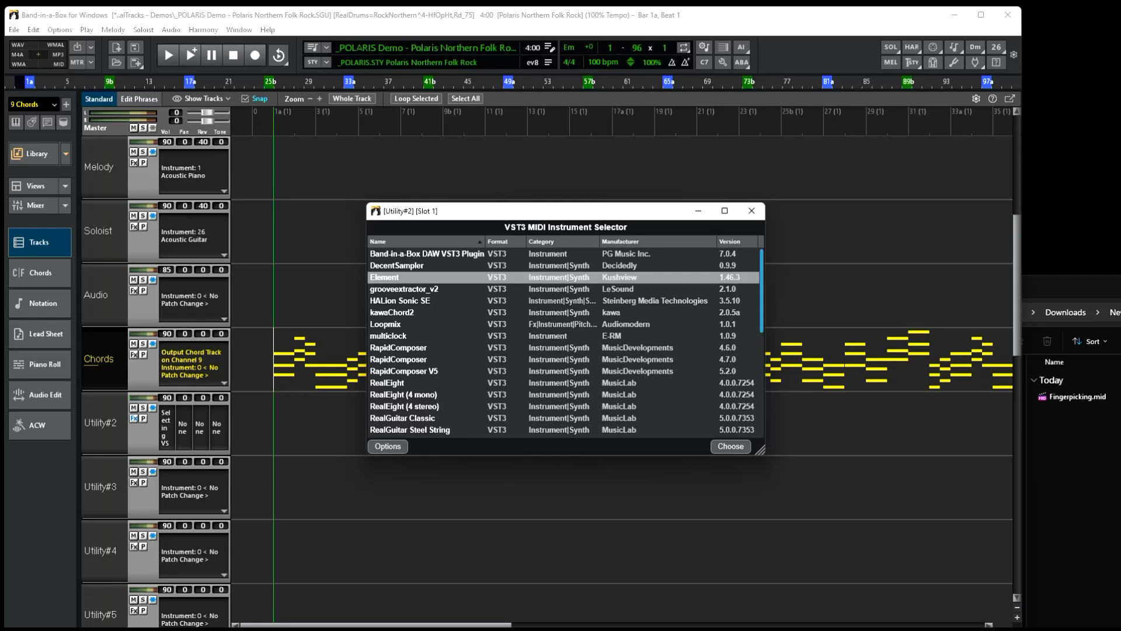
{"action": "key", "text": "Return"}
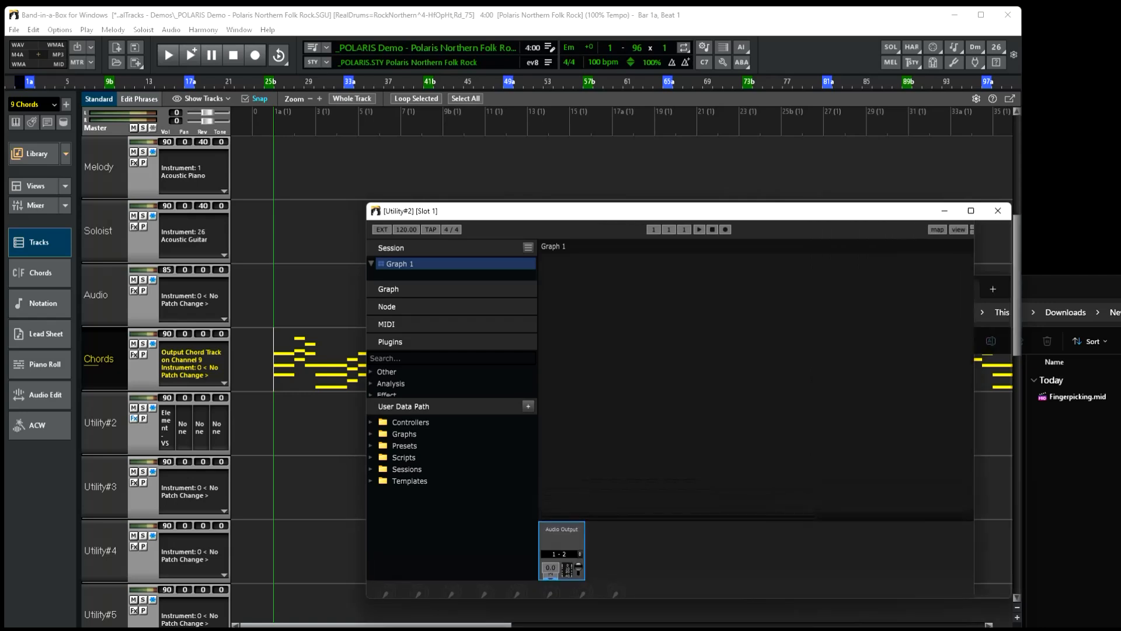
Move and resize the Element plugin window and bring the MIDI In node to the graph's upper corner.
{"action": "left_click_drag", "start_coordinate": [998, 611], "coordinate": [991, 606]}
{"action": "left_click_drag", "start_coordinate": [584, 211], "coordinate": [483, 156]}
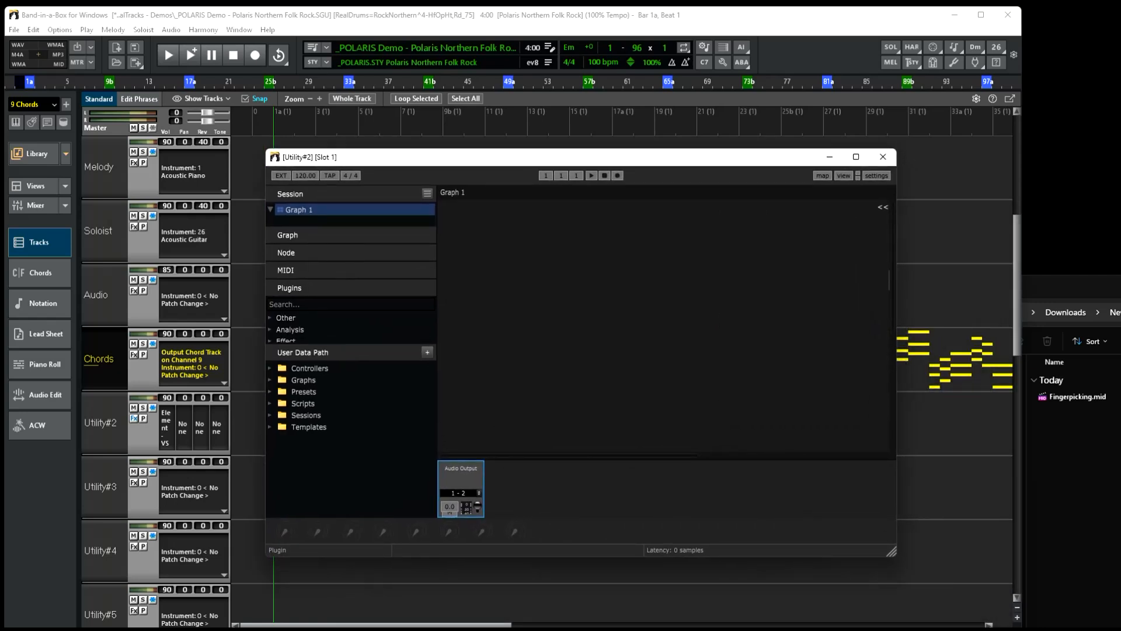
{"action": "left_click_drag", "start_coordinate": [888, 310], "coordinate": [477, 223]}
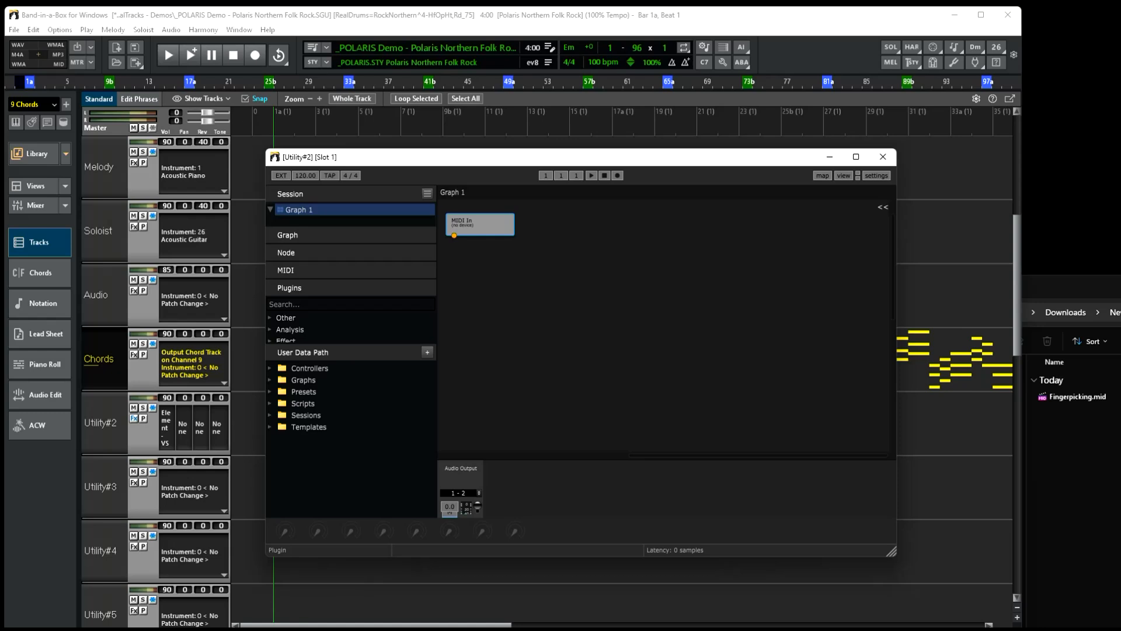
Arrange the Audio Output and MIDI Out nodes below the MIDI In node in the Element graph.
{"action": "scroll", "coordinate": [666, 327], "scroll_direction": "down", "scroll_amount": 7}
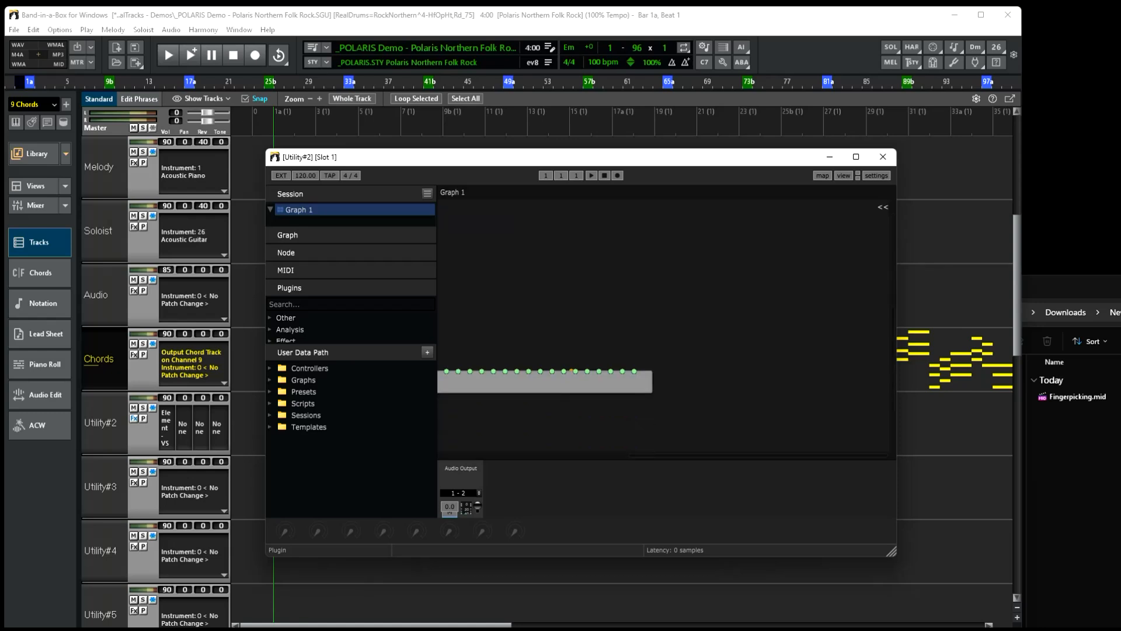
{"action": "left_click_drag", "start_coordinate": [543, 382], "coordinate": [753, 265]}
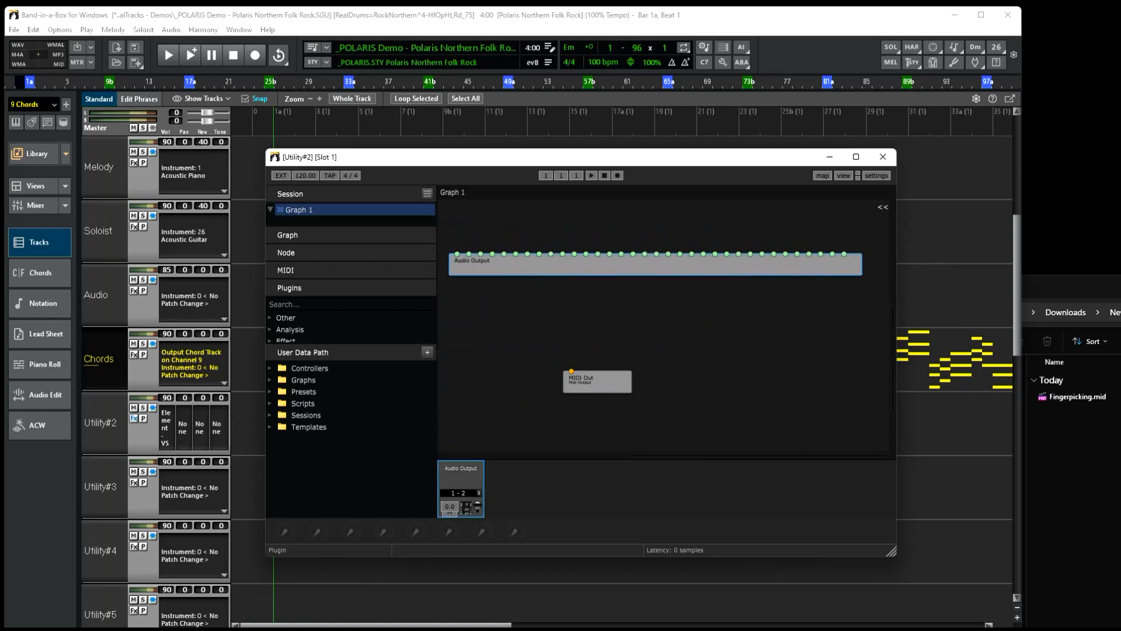
{"action": "scroll", "coordinate": [666, 327], "scroll_direction": "up", "scroll_amount": 8}
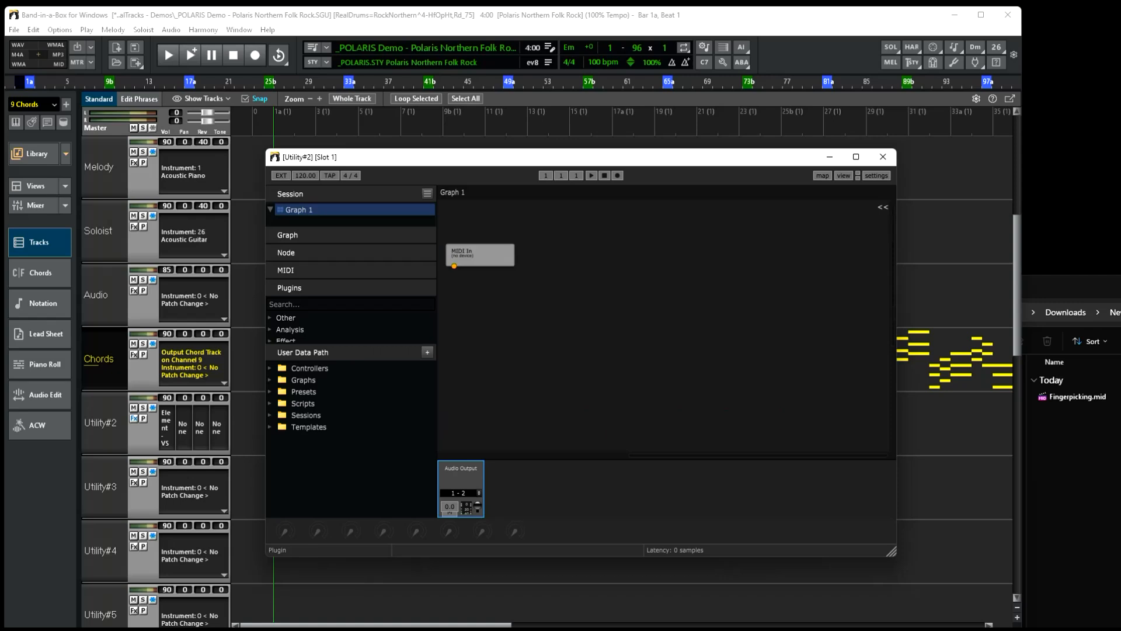
{"action": "scroll", "coordinate": [666, 327], "scroll_direction": "down", "scroll_amount": 4}
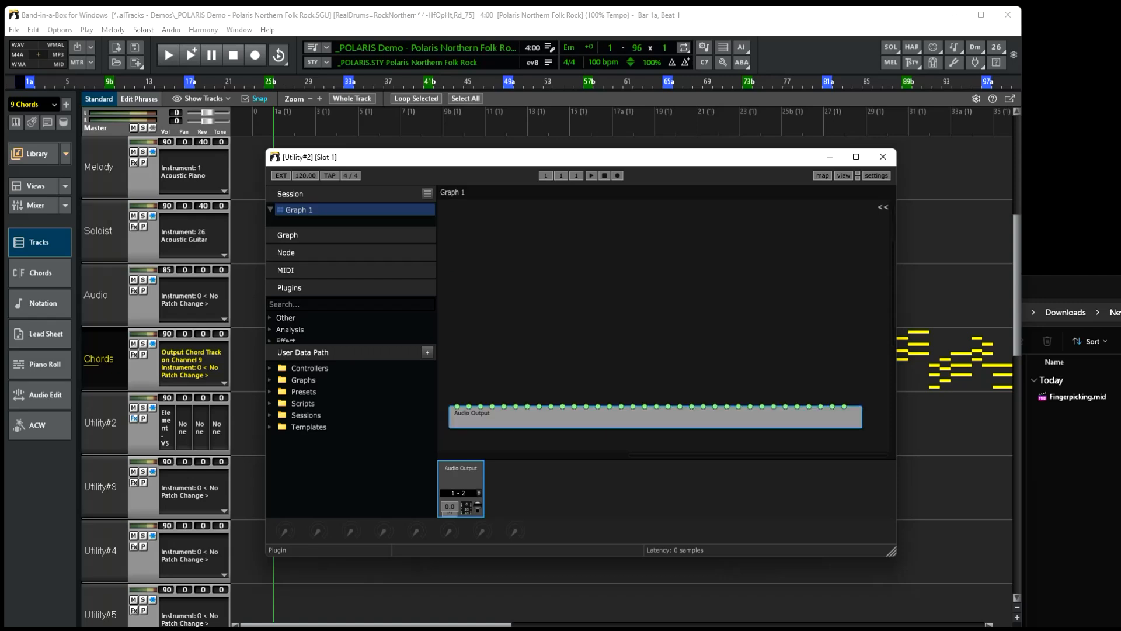
{"action": "scroll", "coordinate": [665, 327], "scroll_direction": "down", "scroll_amount": 5}
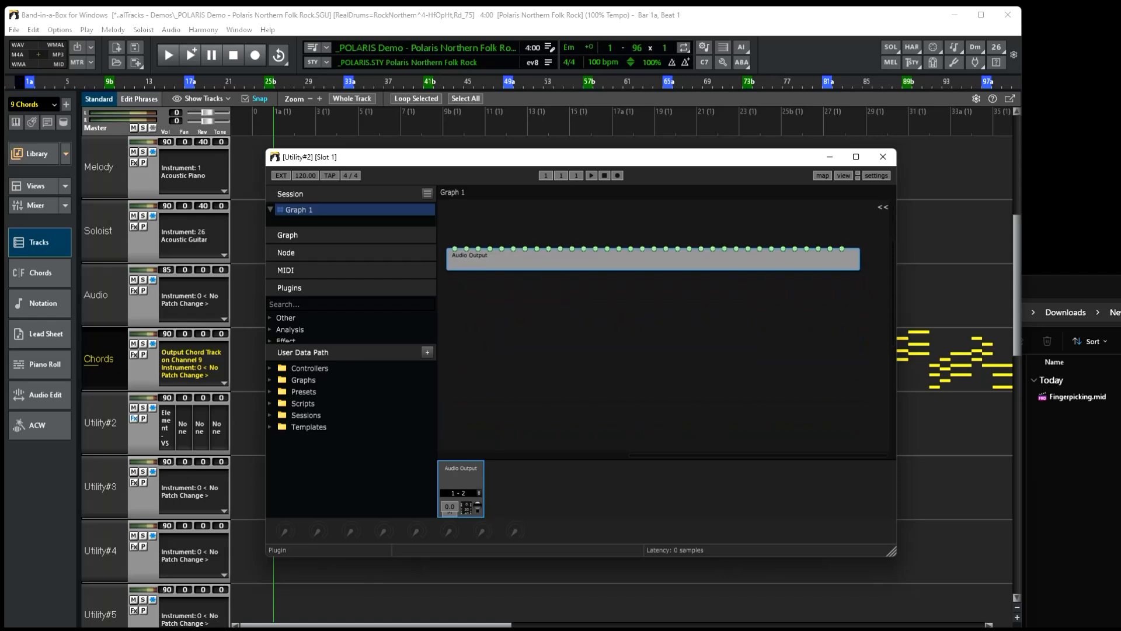
{"action": "scroll", "coordinate": [665, 327], "scroll_direction": "up", "scroll_amount": 3}
{"action": "scroll", "coordinate": [665, 327], "scroll_direction": "down", "scroll_amount": 7}
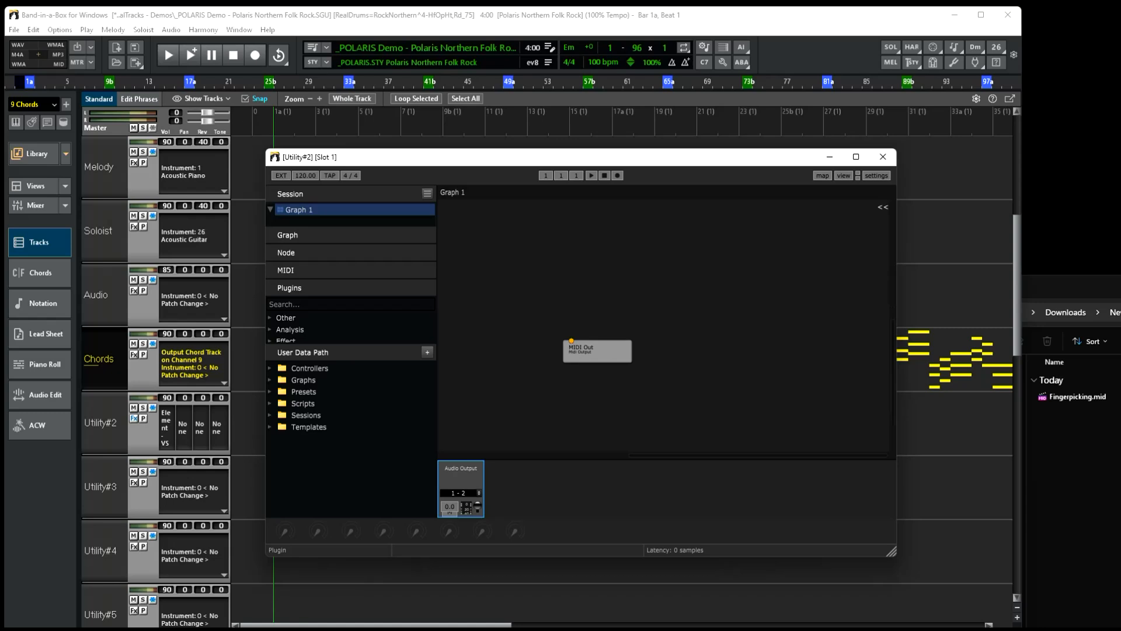
{"action": "scroll", "coordinate": [666, 327], "scroll_direction": "down", "scroll_amount": 3}
{"action": "scroll", "coordinate": [665, 327], "scroll_direction": "up", "scroll_amount": 4}
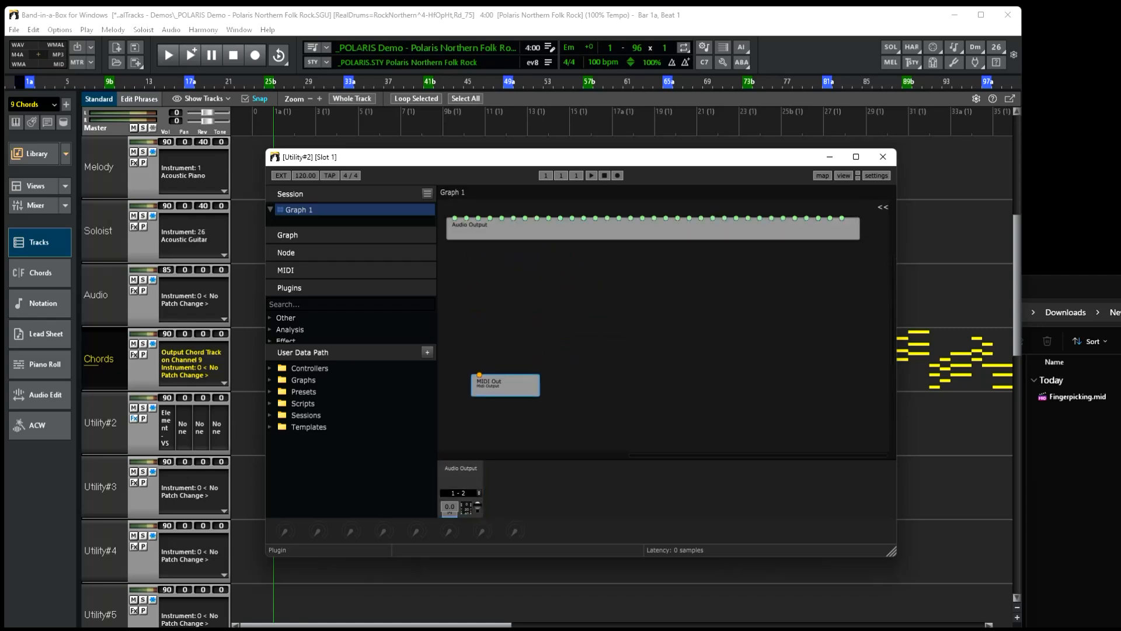
{"action": "left_click_drag", "start_coordinate": [505, 386], "coordinate": [474, 222]}
{"action": "scroll", "coordinate": [496, 284], "scroll_direction": "up", "scroll_amount": 4}
{"action": "left_click_drag", "start_coordinate": [502, 351], "coordinate": [517, 334]}
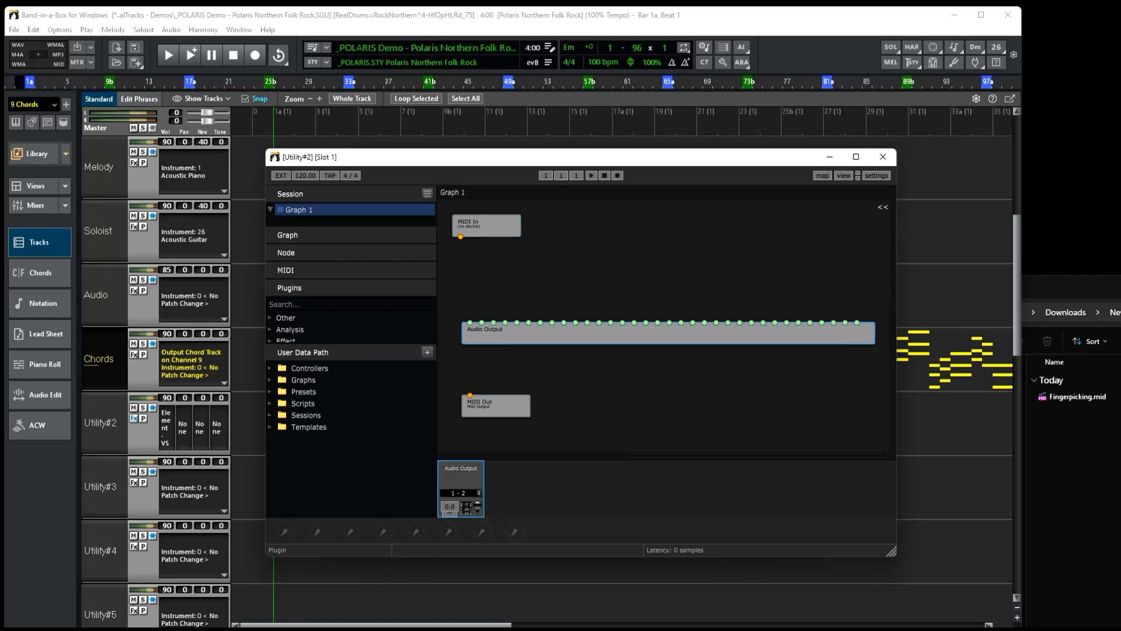
{"action": "left_click_drag", "start_coordinate": [496, 407], "coordinate": [497, 409]}
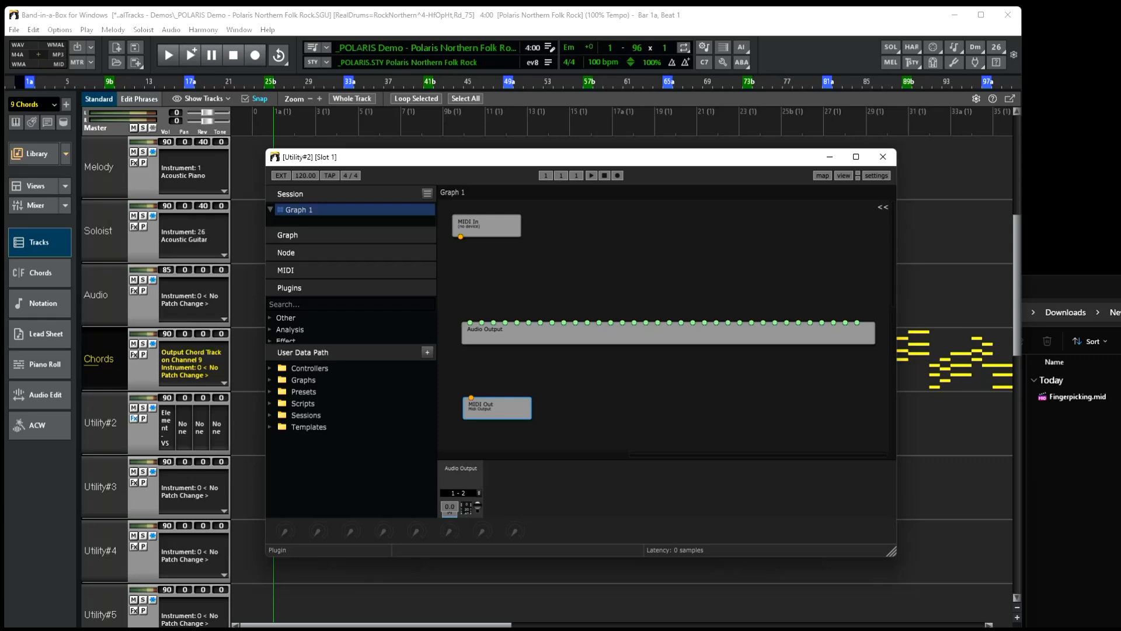
Add a Cockos reajs (VST) plugin node to the Element graph.
{"action": "right_click", "coordinate": [591, 242]}
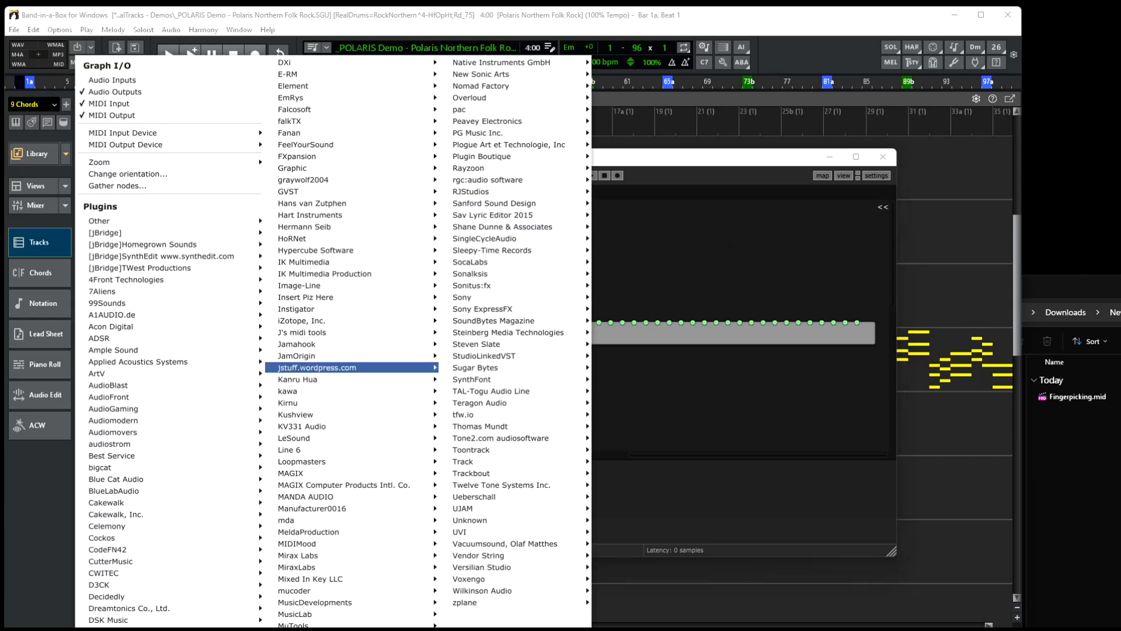
{"action": "mouse_move", "coordinate": [117, 537]}
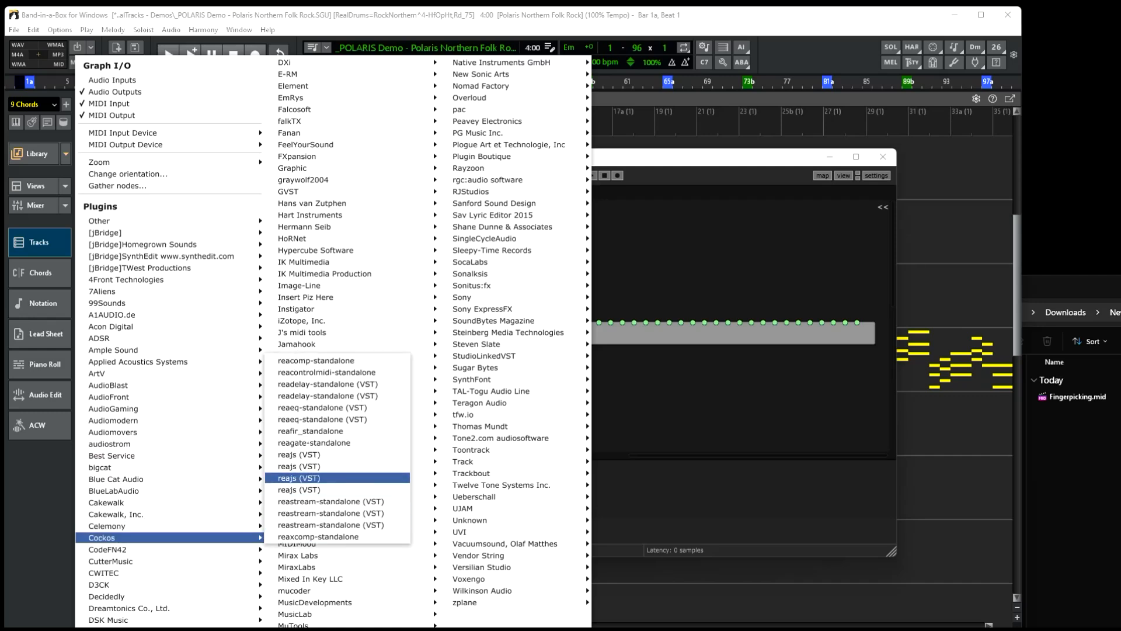
{"action": "left_click", "coordinate": [337, 477]}
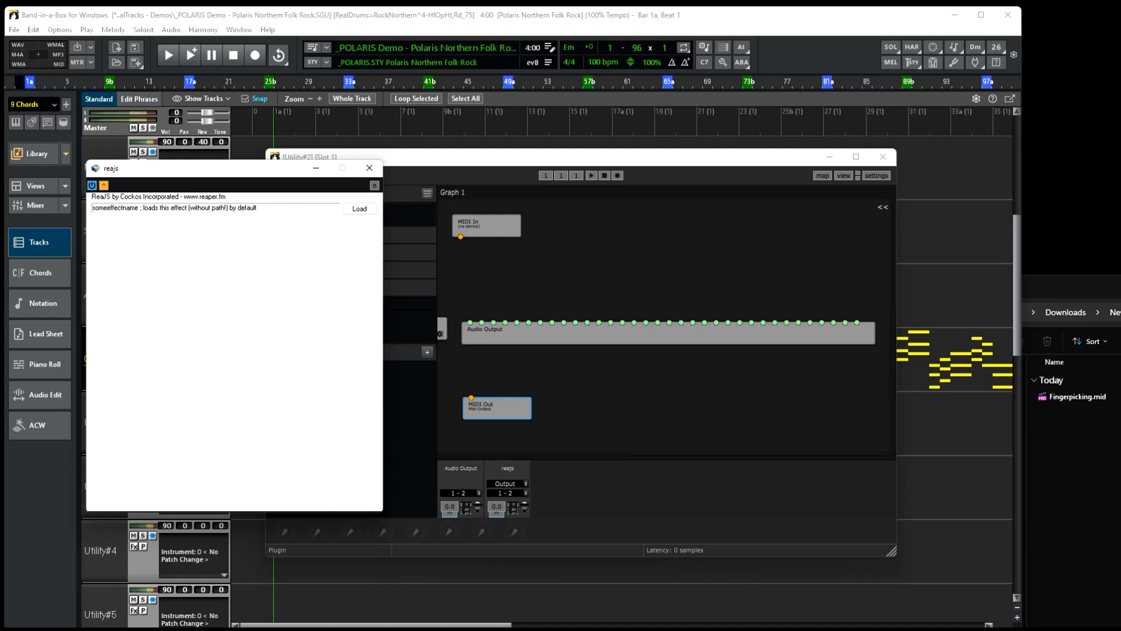
Load the midi script Snap to source chords.txt into ReaJS.
{"action": "left_click", "coordinate": [359, 208]}
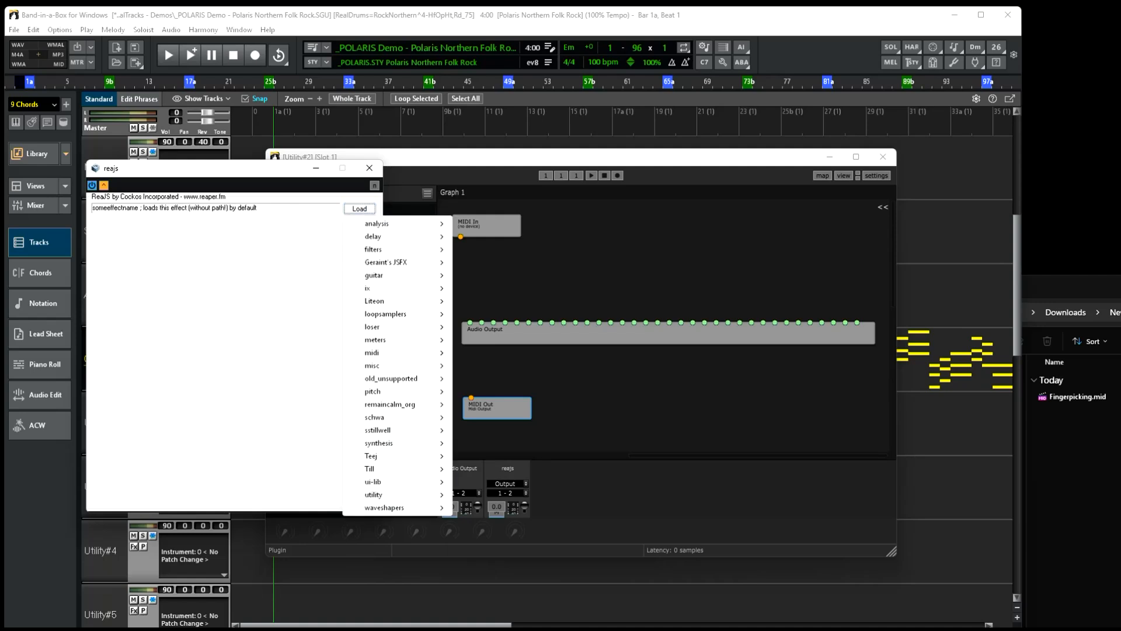
{"action": "mouse_move", "coordinate": [374, 352]}
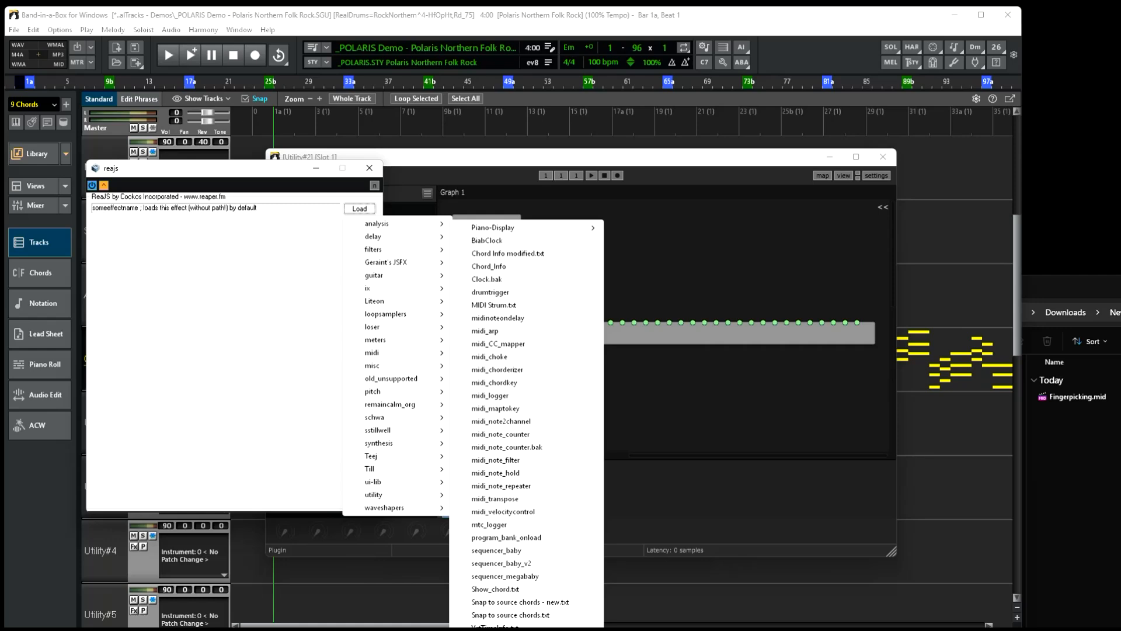
{"action": "left_click", "coordinate": [510, 615]}
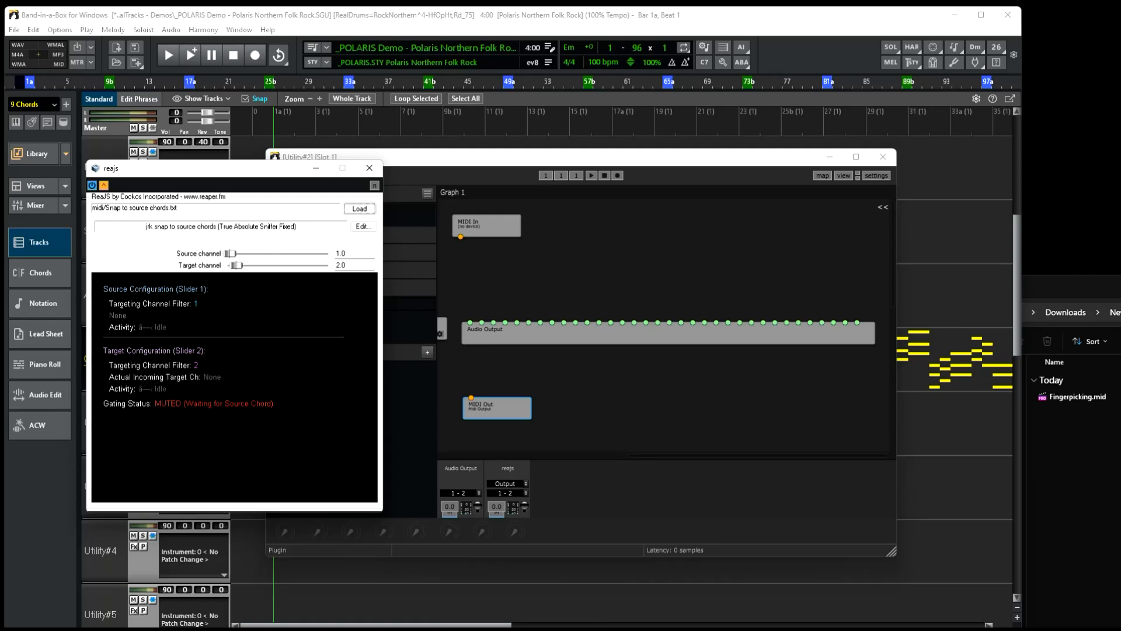
Move the ReaJS window aside and place the reajs node between MIDI In and Audio Output in the graph.
{"action": "mouse_move", "coordinate": [219, 168]}
{"action": "left_mouse_down"}
{"action": "mouse_move", "coordinate": [208, 219]}
{"action": "mouse_move", "coordinate": [209, 152]}
{"action": "left_mouse_up"}
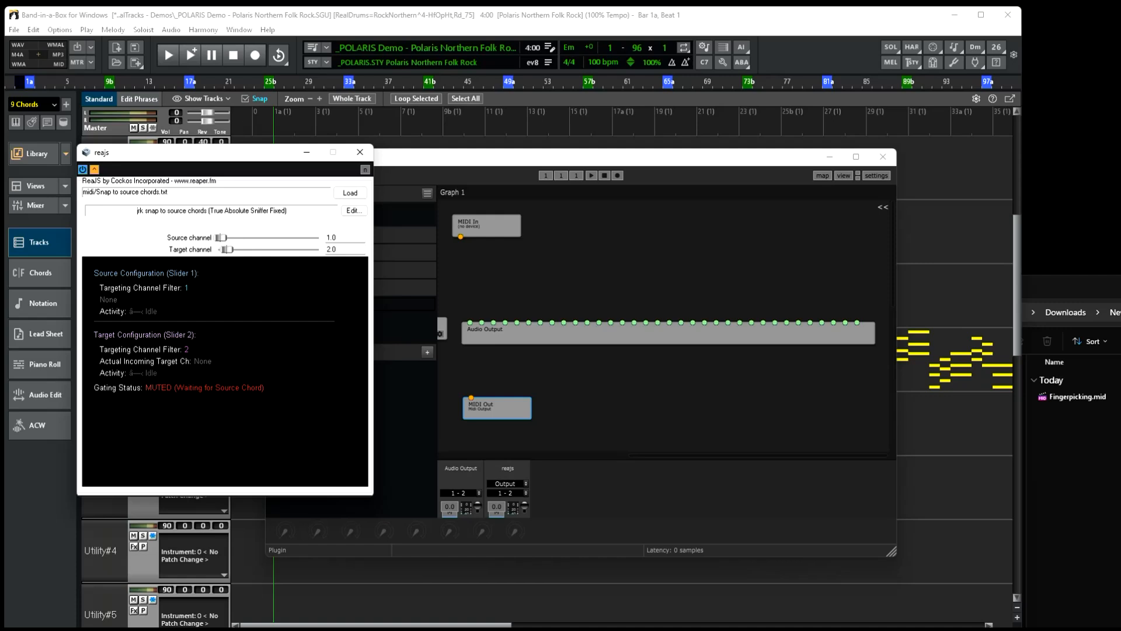
{"action": "left_click_drag", "start_coordinate": [488, 225], "coordinate": [512, 224]}
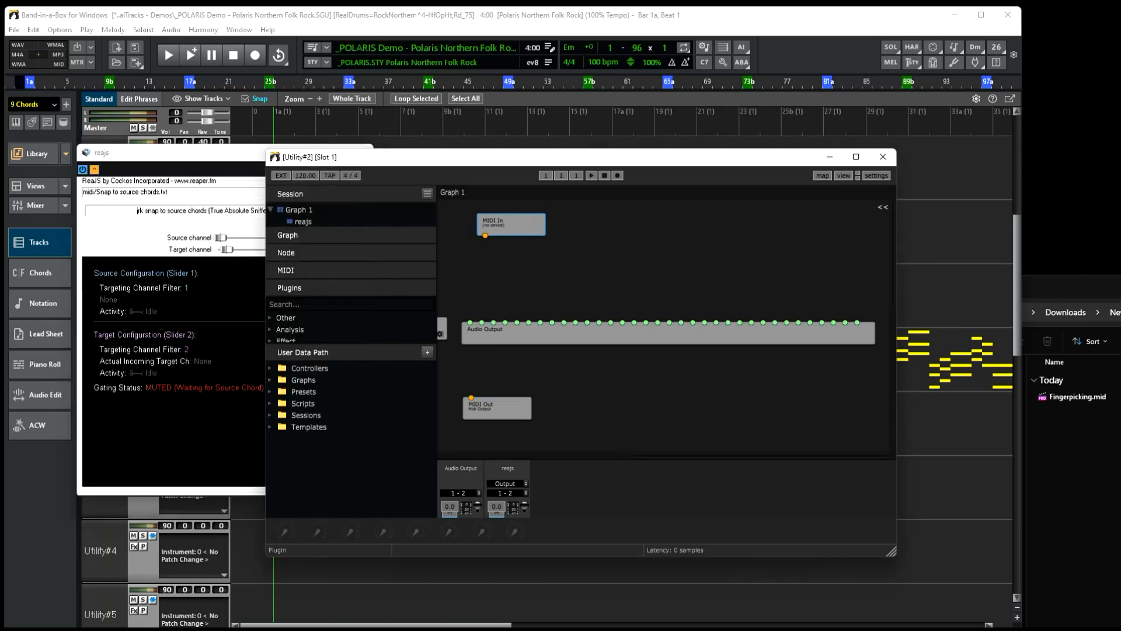
{"action": "left_click_drag", "start_coordinate": [516, 335], "coordinate": [534, 337]}
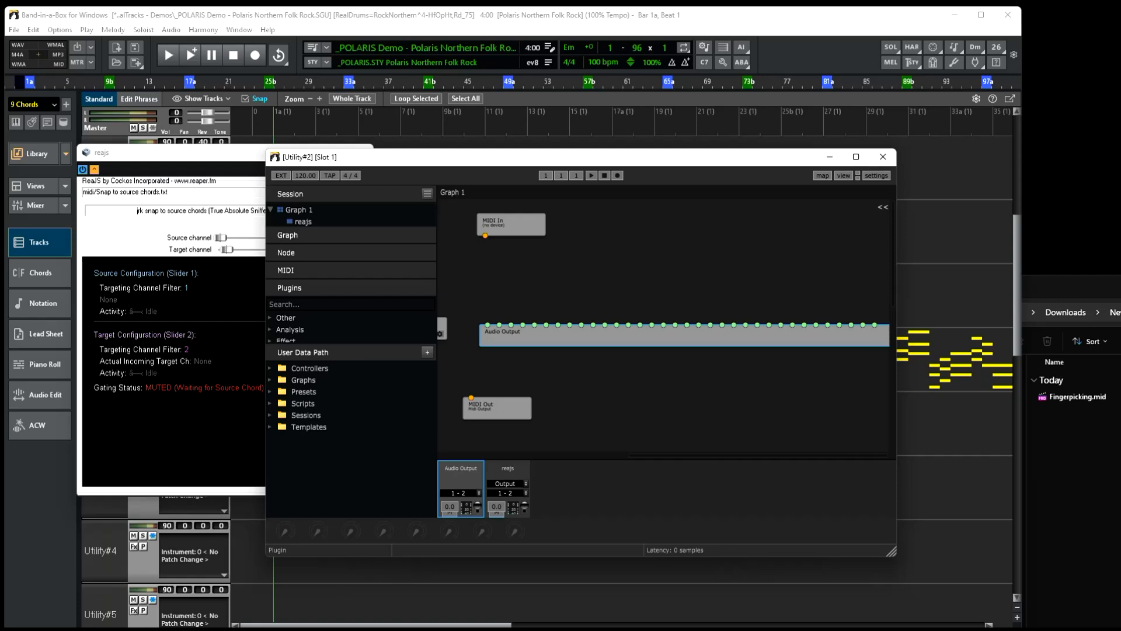
{"action": "scroll", "coordinate": [664, 327], "scroll_direction": "left", "scroll_amount": 5}
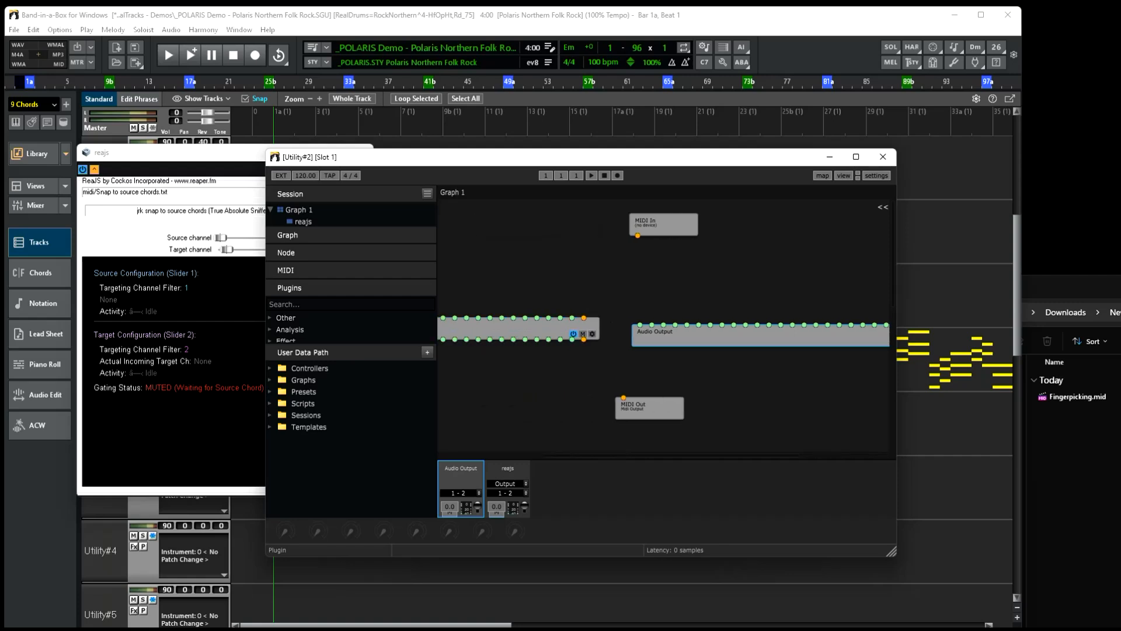
{"action": "left_click_drag", "start_coordinate": [526, 329], "coordinate": [756, 281]}
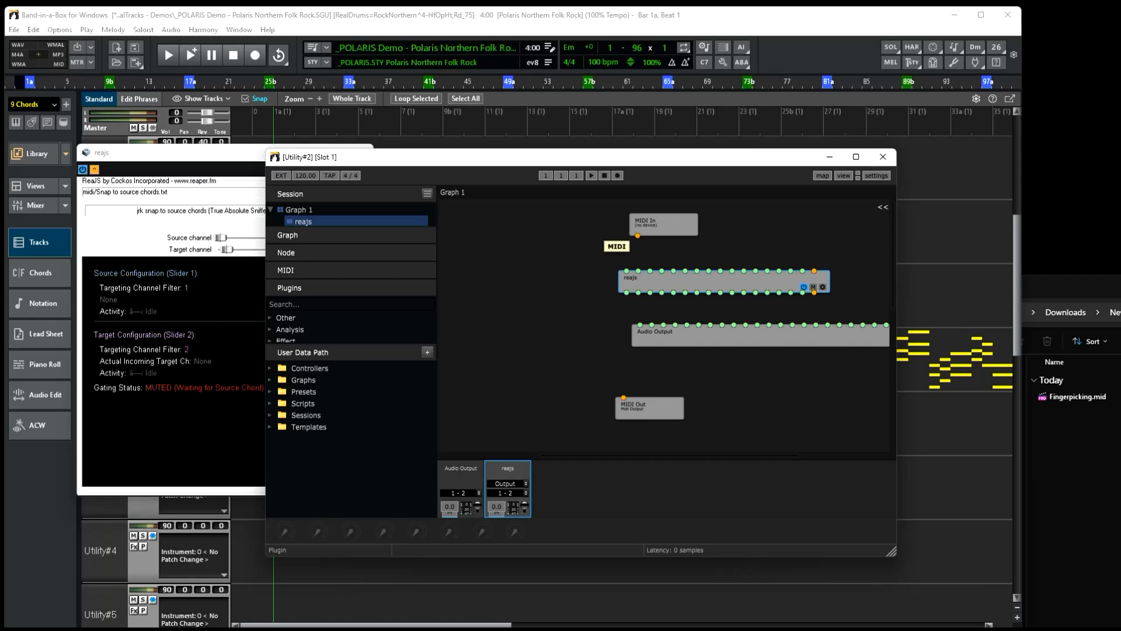
Connect the MIDI In node's output to the reajs node's MIDI input and lower the Audio Output node.
{"action": "left_click_drag", "start_coordinate": [637, 236], "coordinate": [814, 270]}
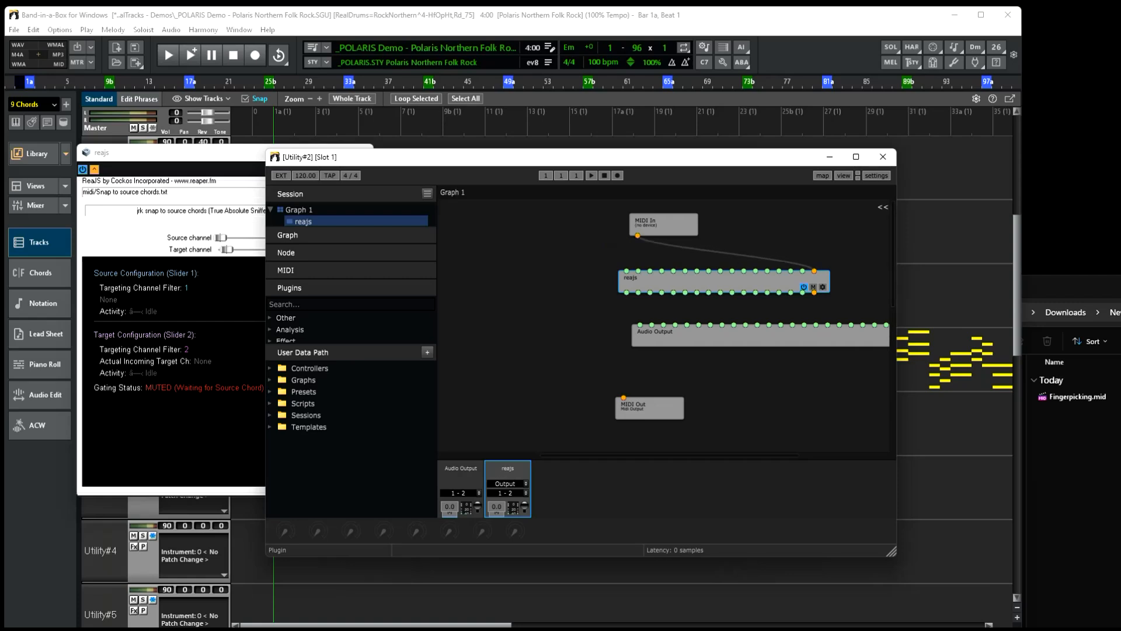
{"action": "key", "text": "ctrl+z"}
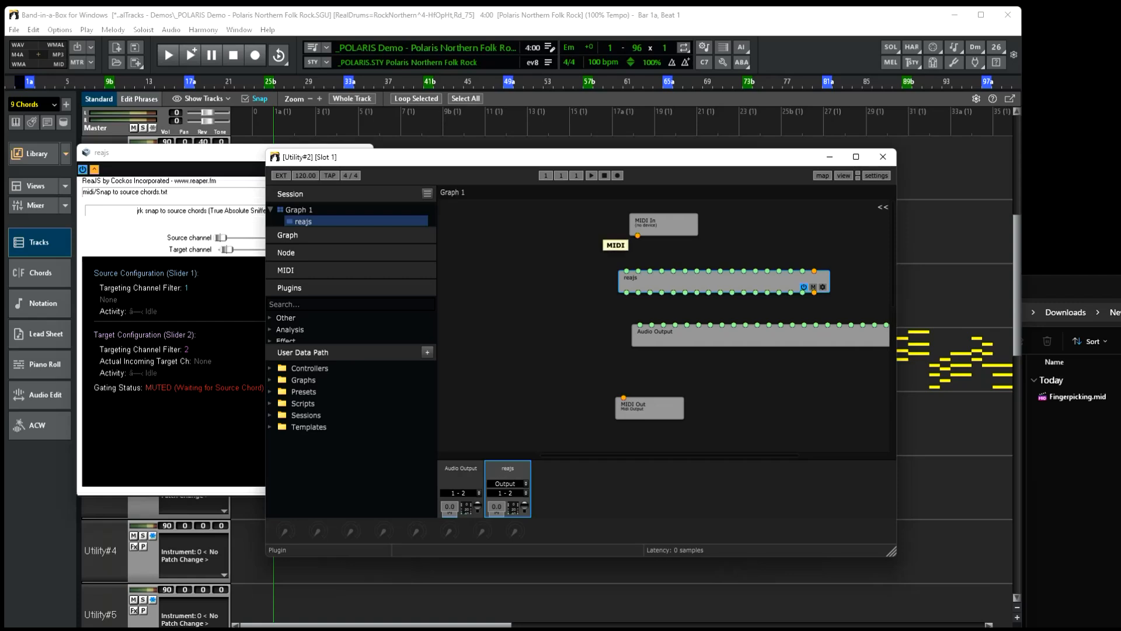
{"action": "left_click_drag", "start_coordinate": [638, 235], "coordinate": [814, 270]}
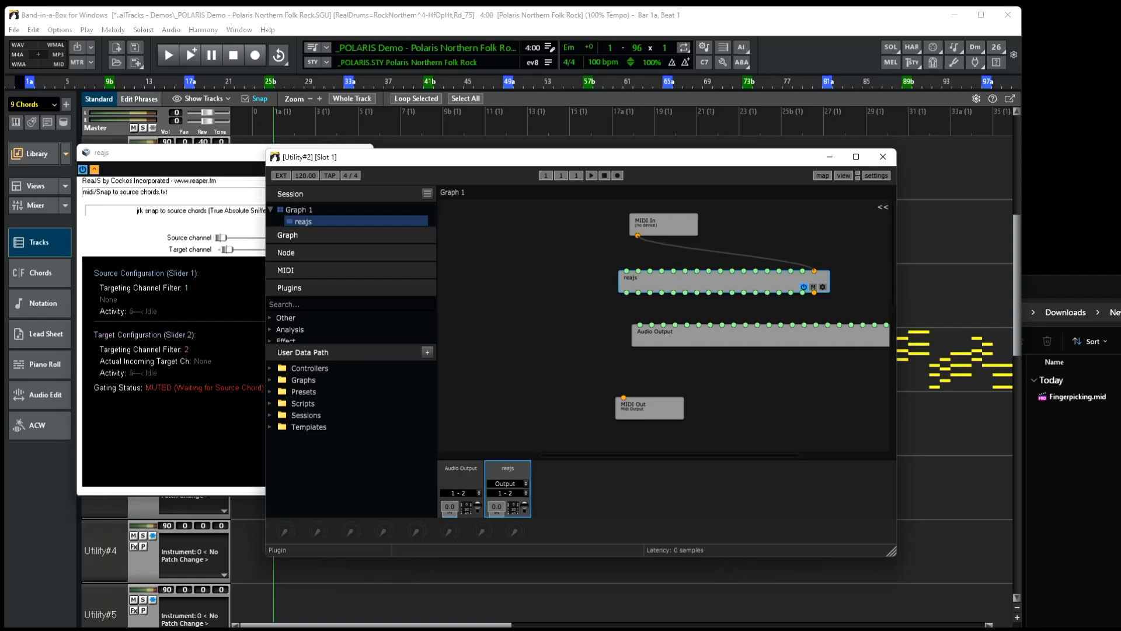
{"action": "left_click_drag", "start_coordinate": [730, 337], "coordinate": [728, 363]}
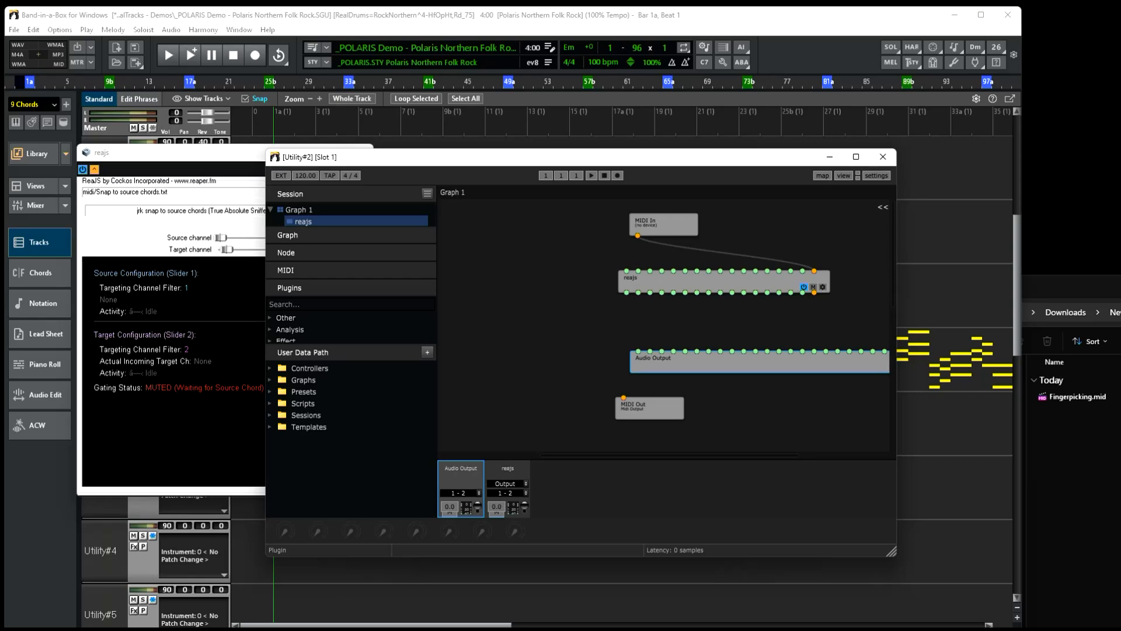
Add the Plogue sforzando VST_x64 (VST) instrument node to the Element graph.
{"action": "right_click", "coordinate": [534, 321]}
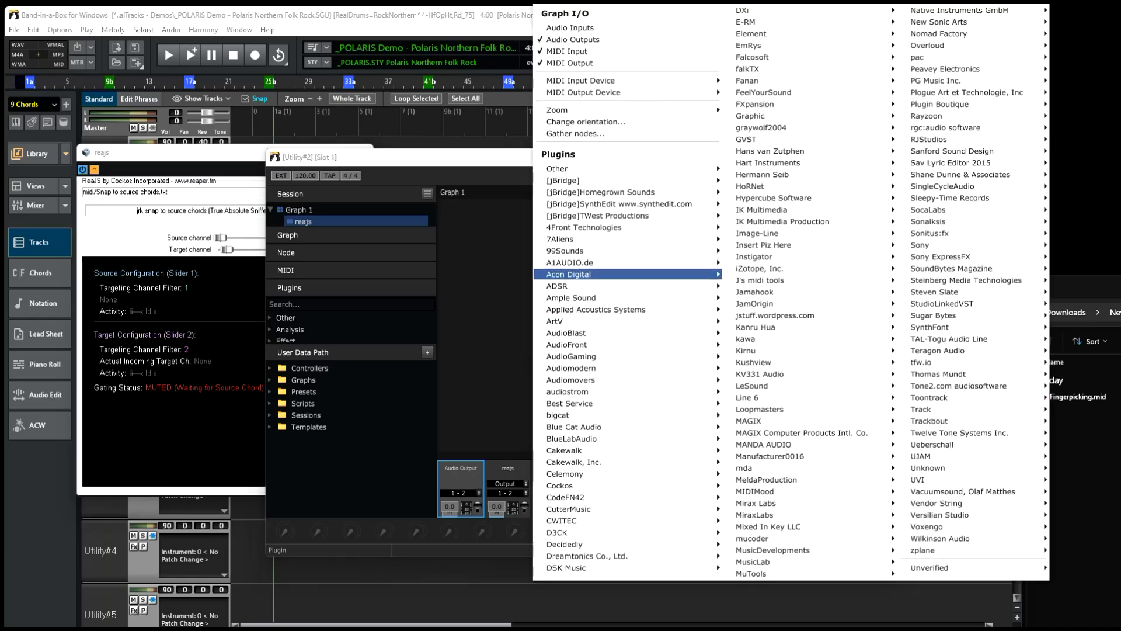
{"action": "mouse_move", "coordinate": [940, 104]}
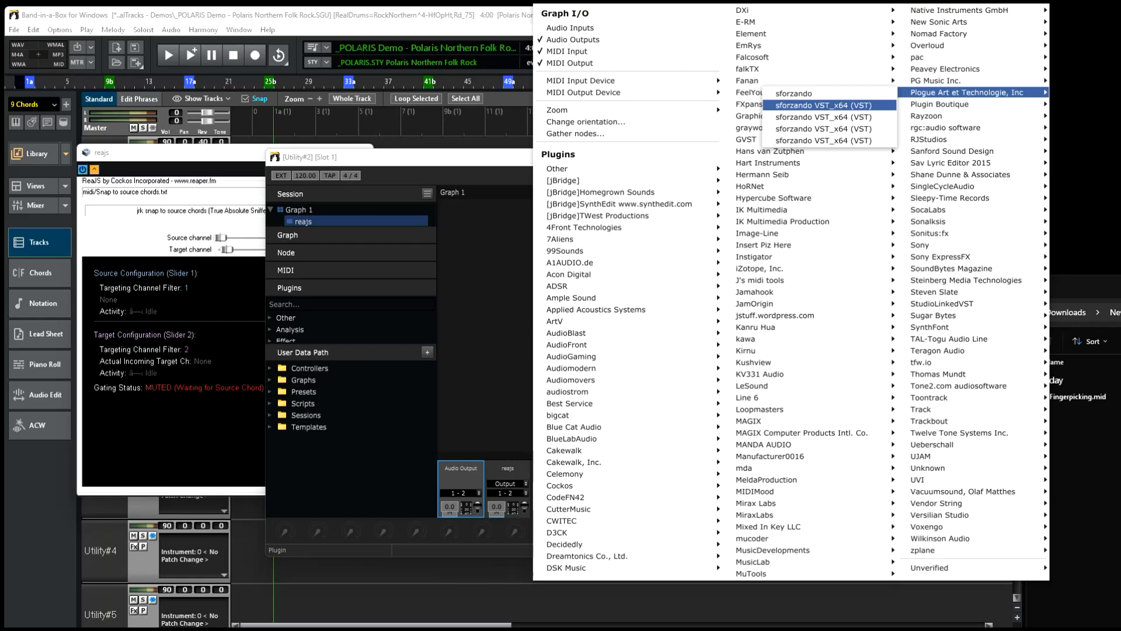
{"action": "left_click", "coordinate": [824, 105]}
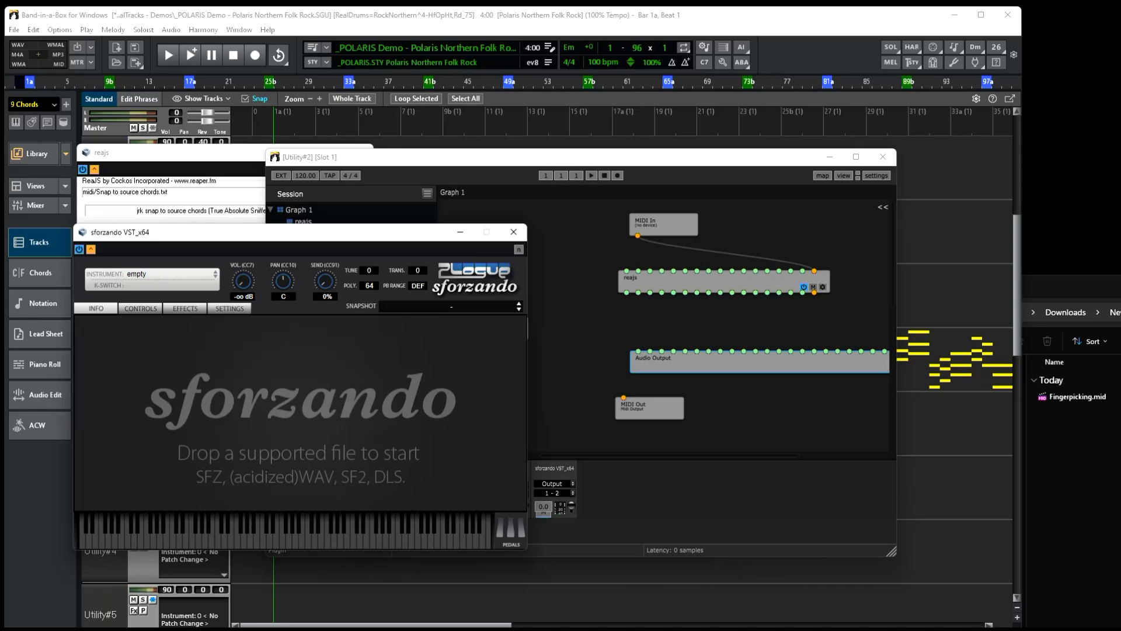
Load the Band-in-a-Box Sounds guitar preset Finger Picked Acoustic into the sforzando instrument.
{"action": "left_click", "coordinate": [156, 273]}
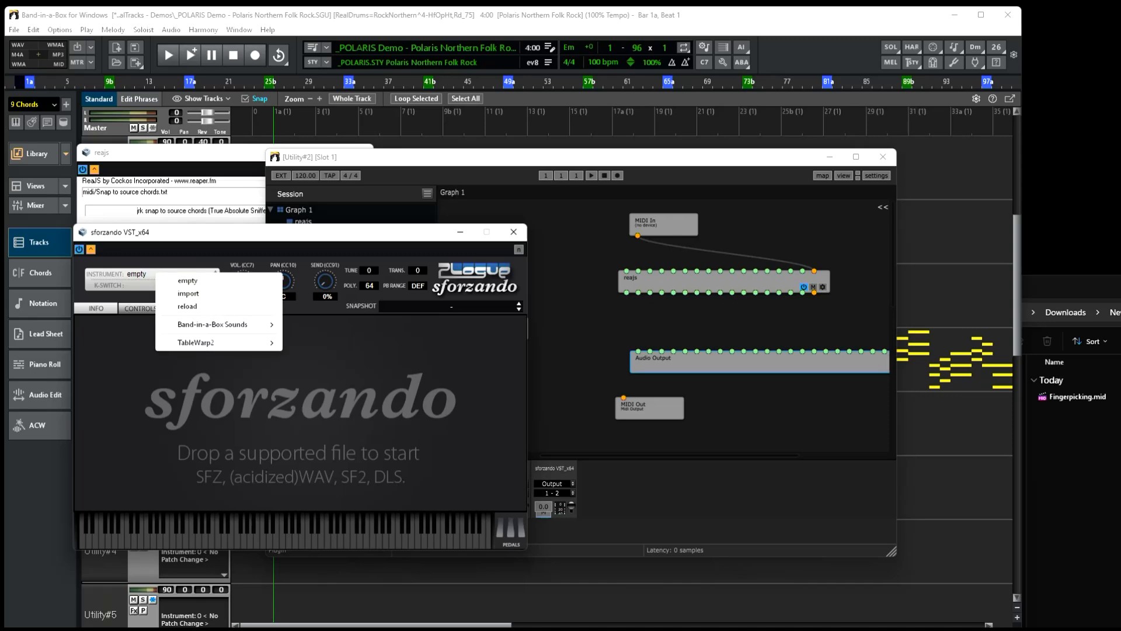
{"action": "mouse_move", "coordinate": [213, 324]}
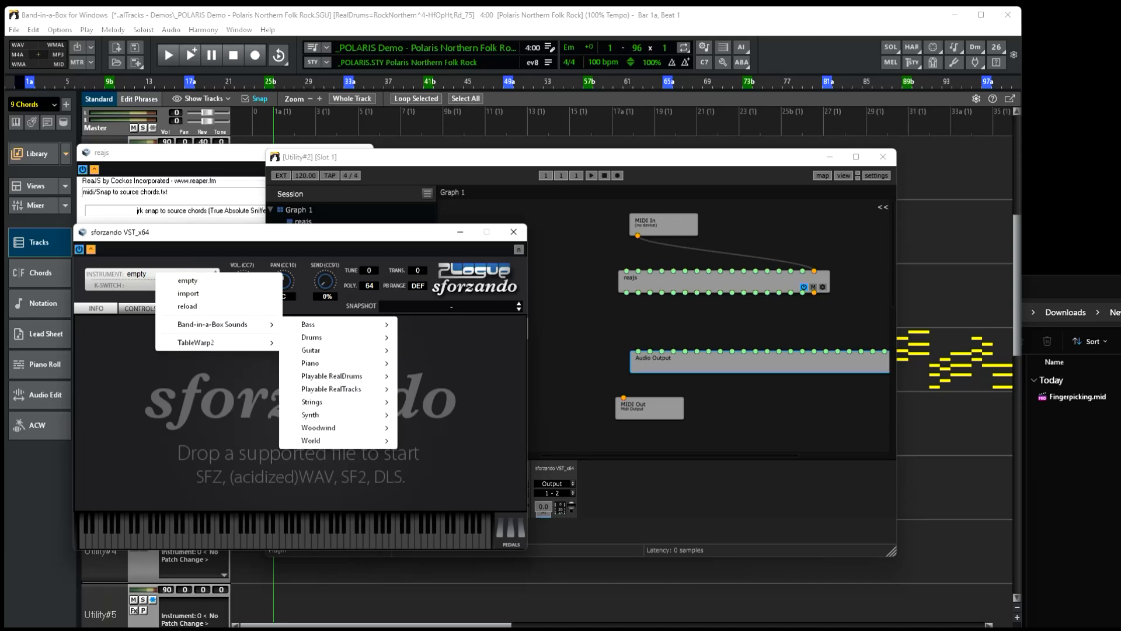
{"action": "mouse_move", "coordinate": [332, 349]}
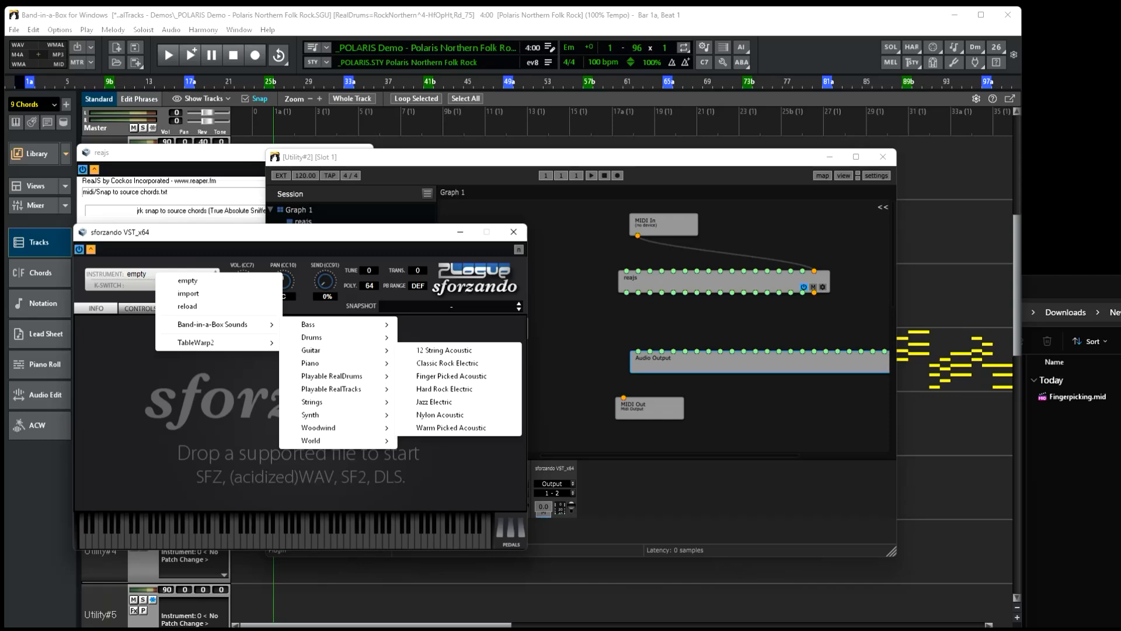
{"action": "left_click", "coordinate": [452, 375]}
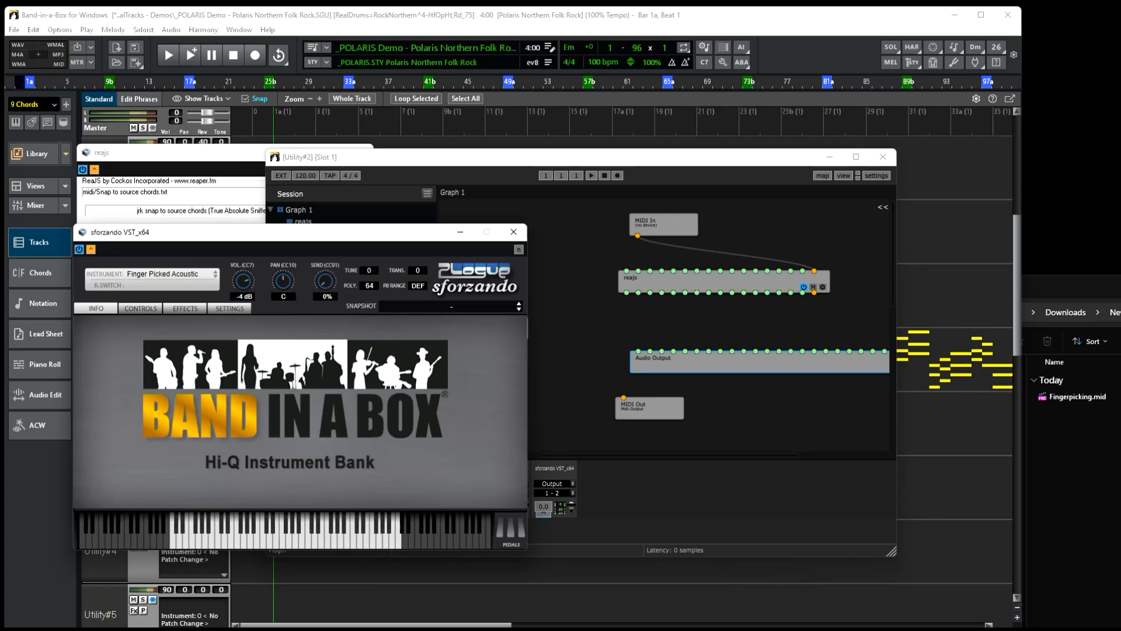
Move the sforzando window aside and place the sforzando node between the reajs node and Audio Output.
{"action": "left_click_drag", "start_coordinate": [310, 232], "coordinate": [139, 240]}
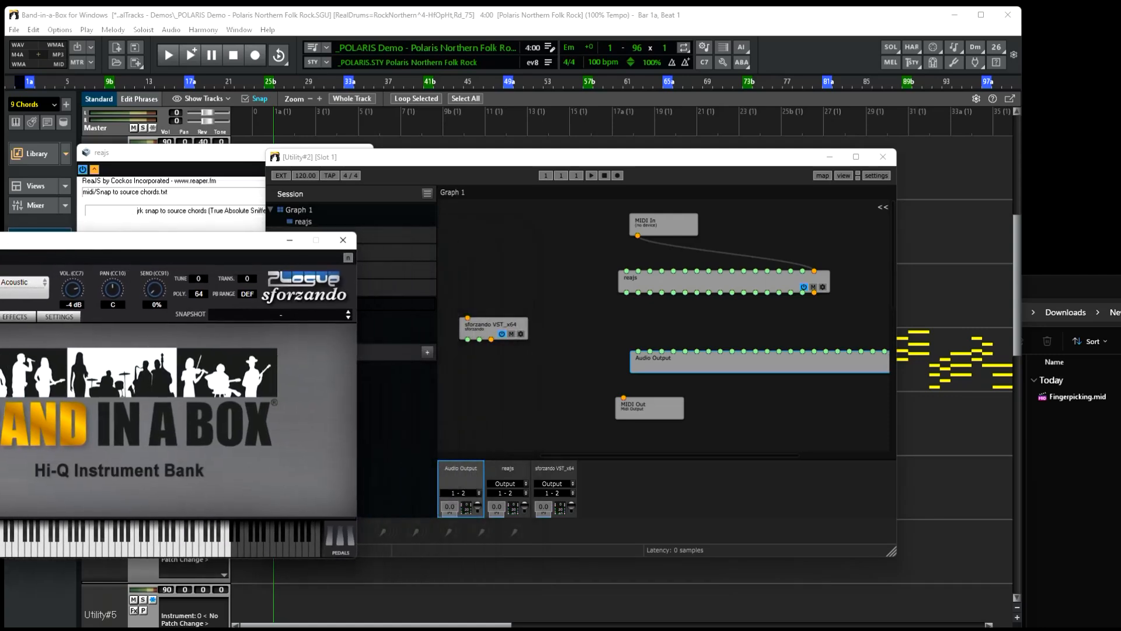
{"action": "left_click_drag", "start_coordinate": [490, 324], "coordinate": [738, 324]}
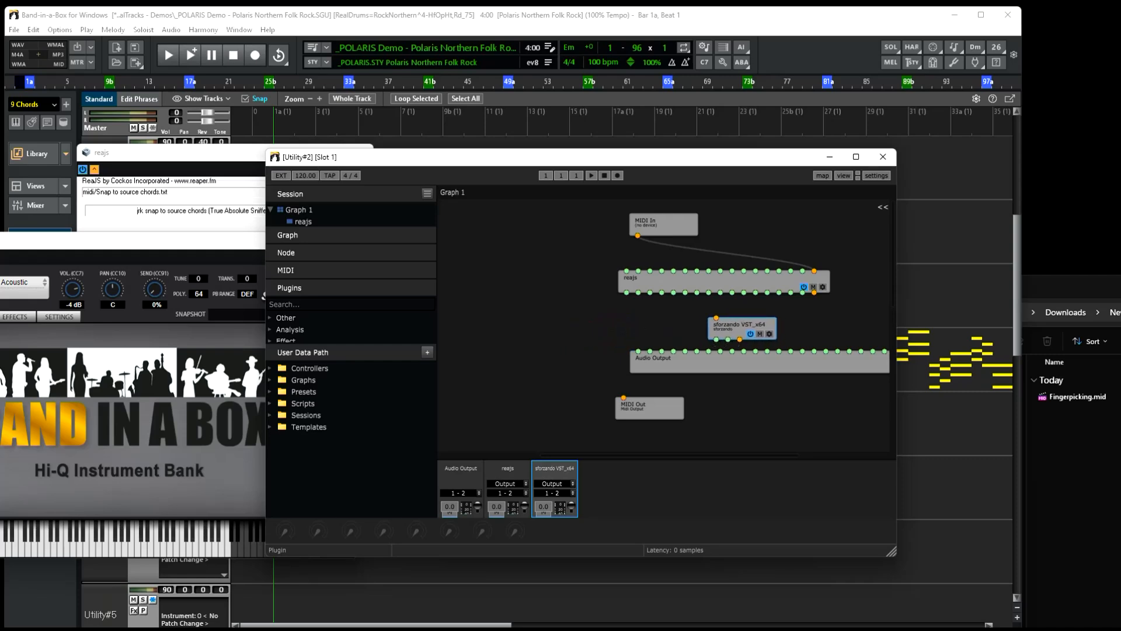
Connect the reajs MIDI output to sforzando, lower Audio Output, and wire sforzando's audio outputs into Audio Output.
{"action": "left_click_drag", "start_coordinate": [814, 292], "coordinate": [716, 318]}
{"action": "mouse_move", "coordinate": [671, 359]}
{"action": "left_mouse_down"}
{"action": "mouse_move", "coordinate": [695, 383]}
{"action": "mouse_move", "coordinate": [668, 361]}
{"action": "mouse_move", "coordinate": [660, 374]}
{"action": "left_mouse_up"}
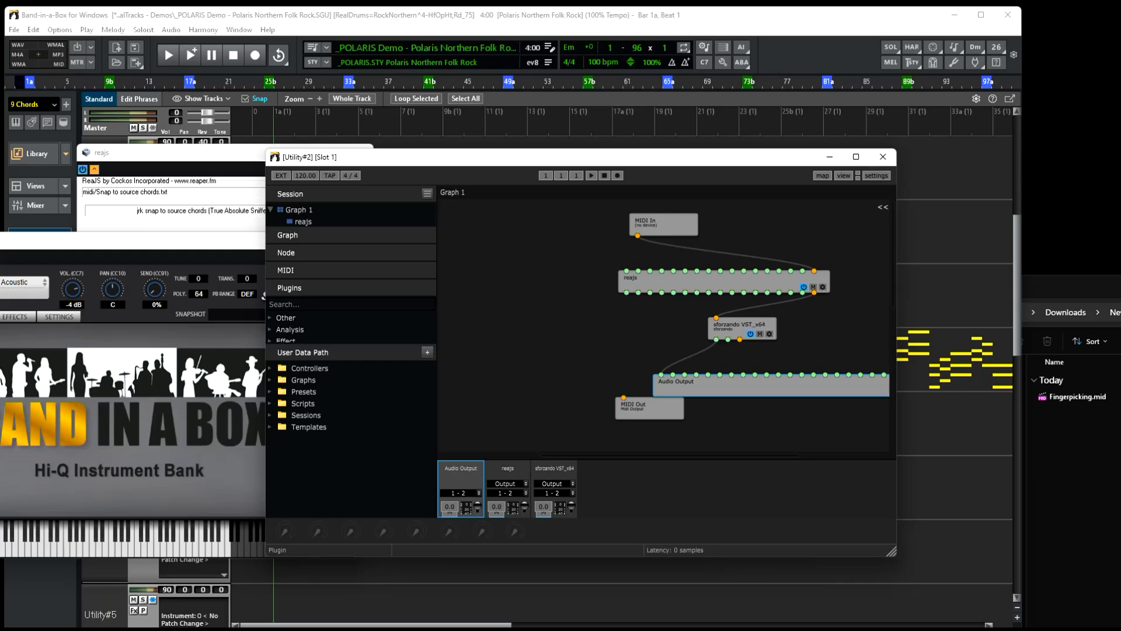
{"action": "left_click_drag", "start_coordinate": [728, 340], "coordinate": [673, 374]}
Audition a few notes on the sforzando keyboard, then close the sforzando window.
{"action": "left_click", "coordinate": [156, 545]}
{"action": "left_click", "coordinate": [131, 545]}
{"action": "left_click", "coordinate": [121, 536]}
{"action": "left_click", "coordinate": [86, 545]}
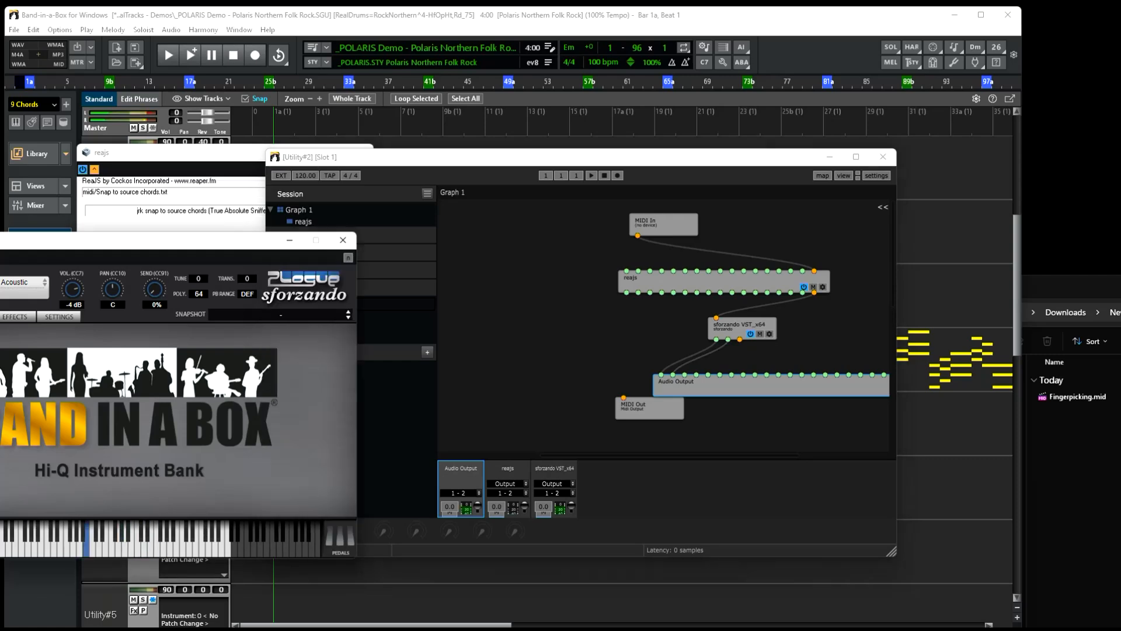
{"action": "left_click", "coordinate": [53, 547]}
{"action": "left_click", "coordinate": [80, 547]}
{"action": "left_click", "coordinate": [124, 546]}
{"action": "left_click", "coordinate": [342, 240]}
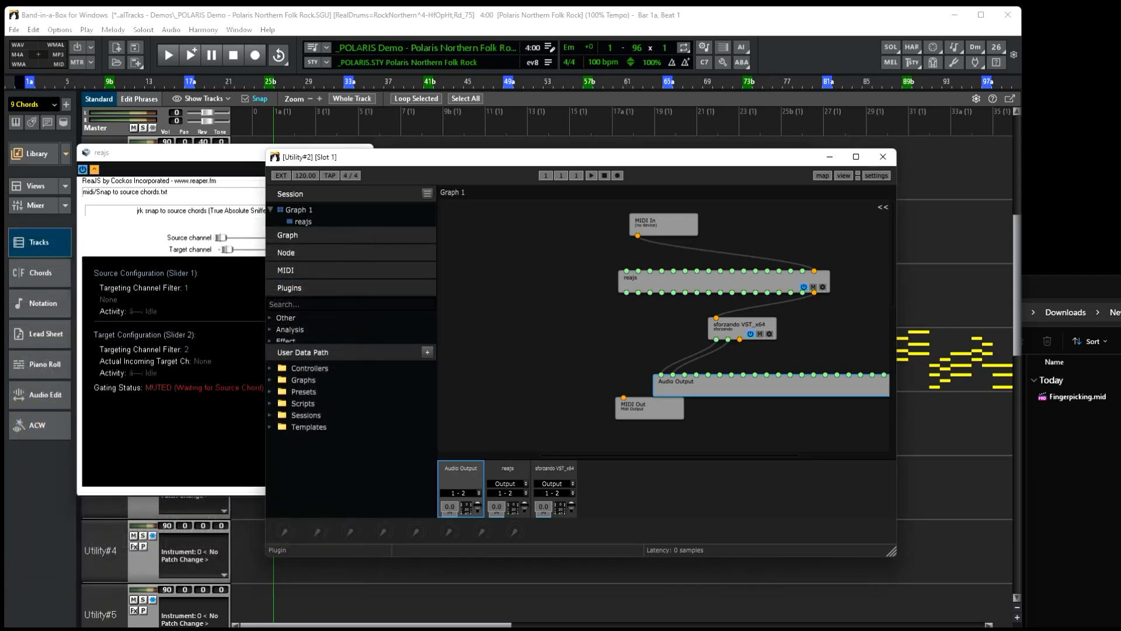
Move the MIDI Out node out of the way and minimize the Element window.
{"action": "left_click_drag", "start_coordinate": [525, 157], "coordinate": [507, 172]}
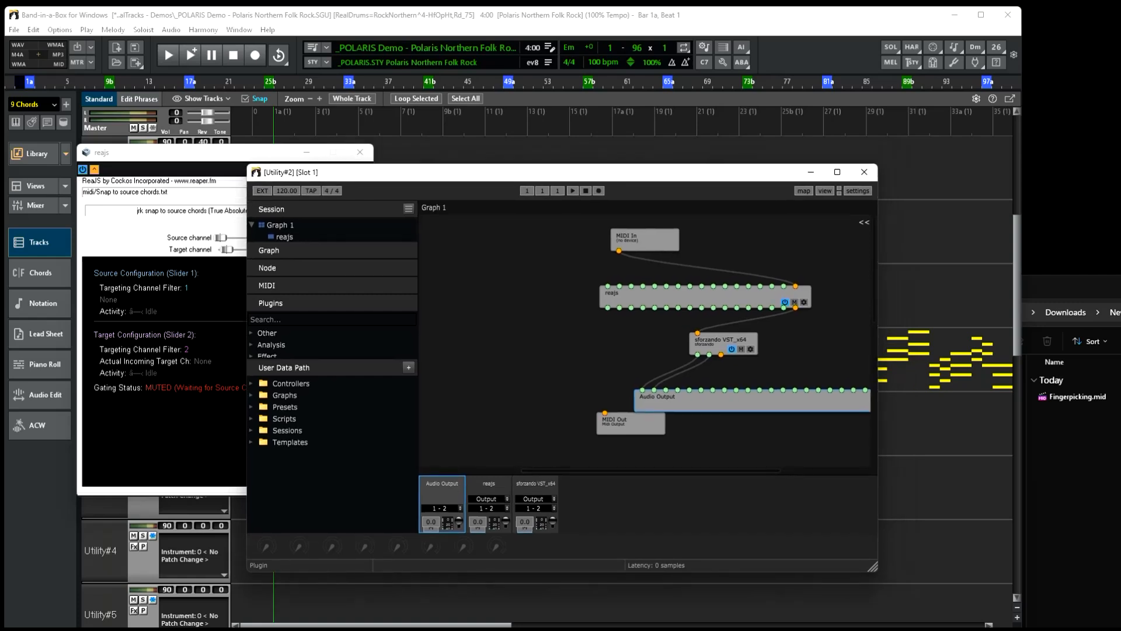
{"action": "left_click_drag", "start_coordinate": [631, 423], "coordinate": [598, 447]}
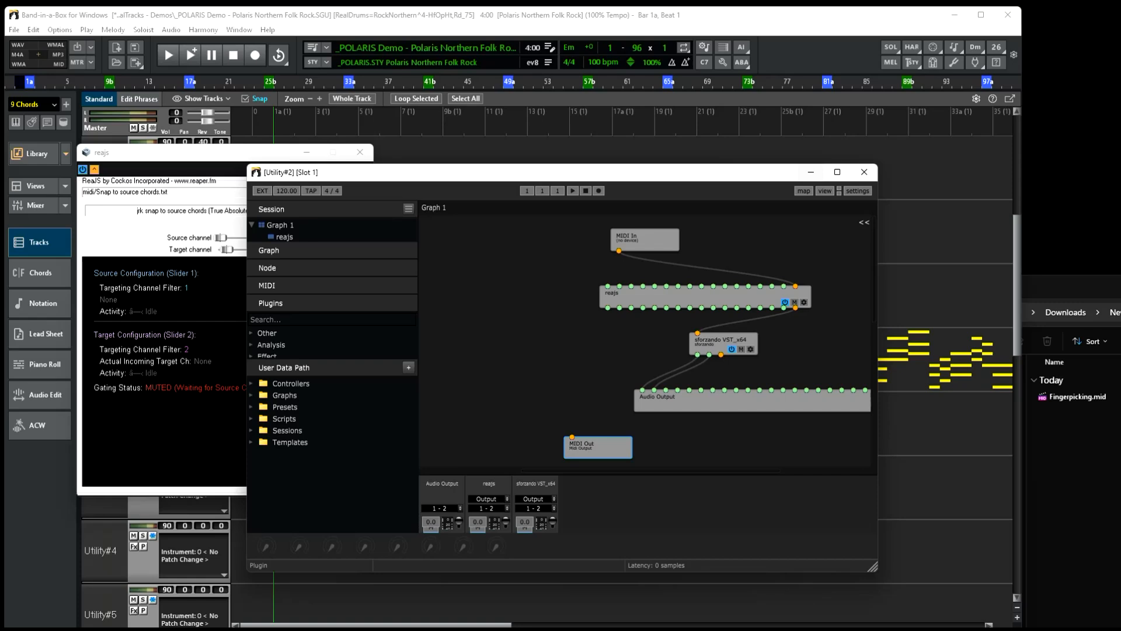
{"action": "left_click", "coordinate": [811, 172]}
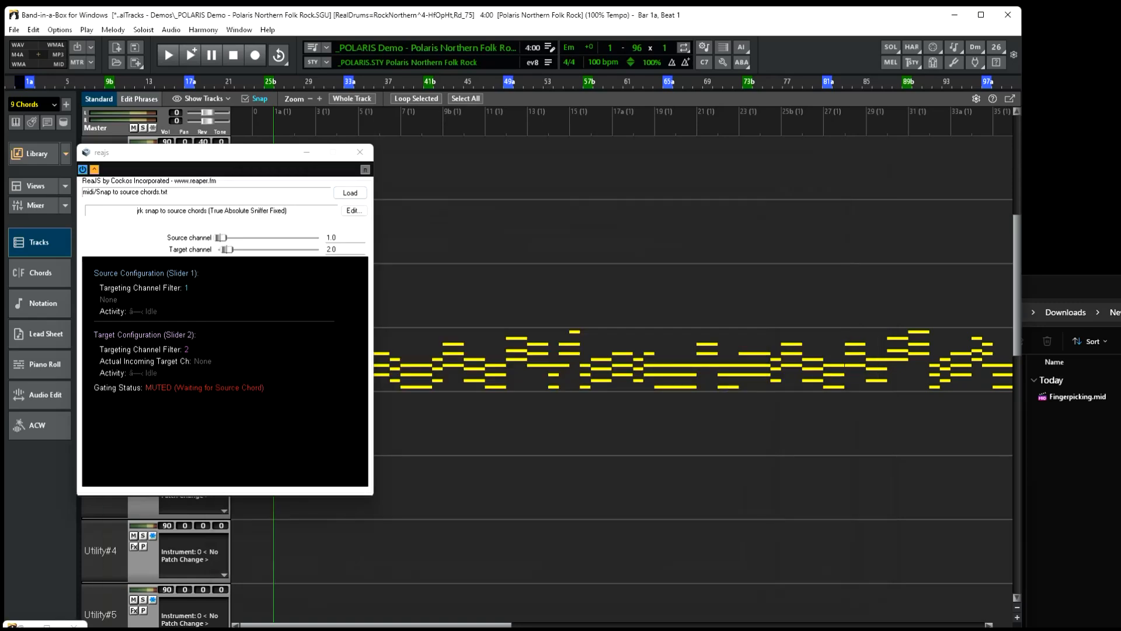
Import Fingerpicking.mid from Downloads into the current song, placing its track on Utility#2.
{"action": "left_click_drag", "start_coordinate": [175, 152], "coordinate": [66, 346]}
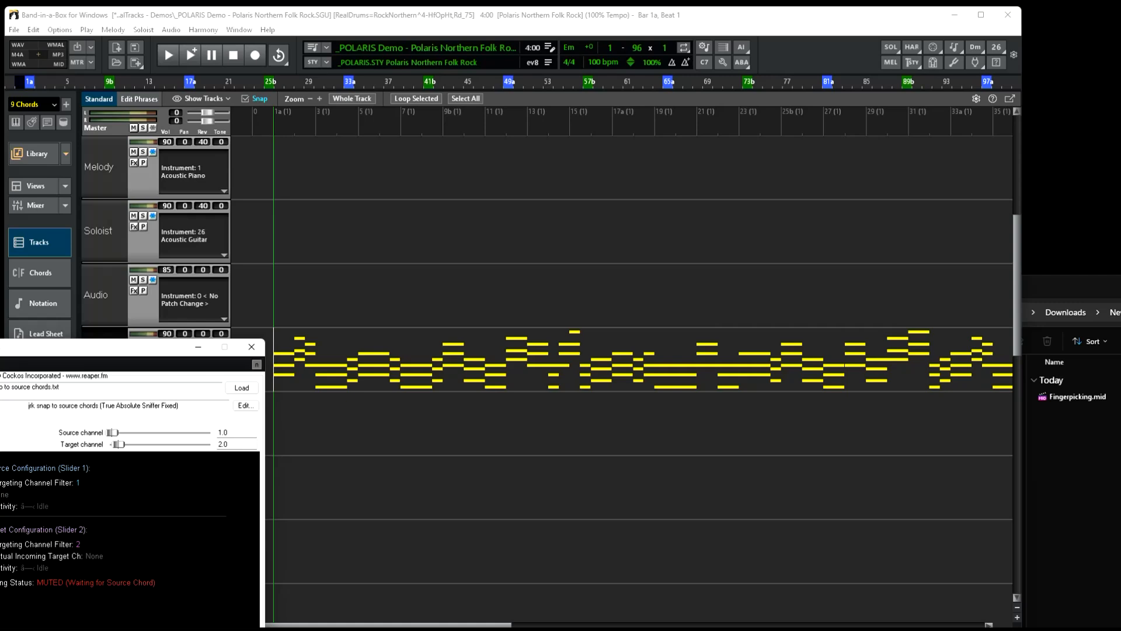
{"action": "left_click", "coordinate": [1076, 397]}
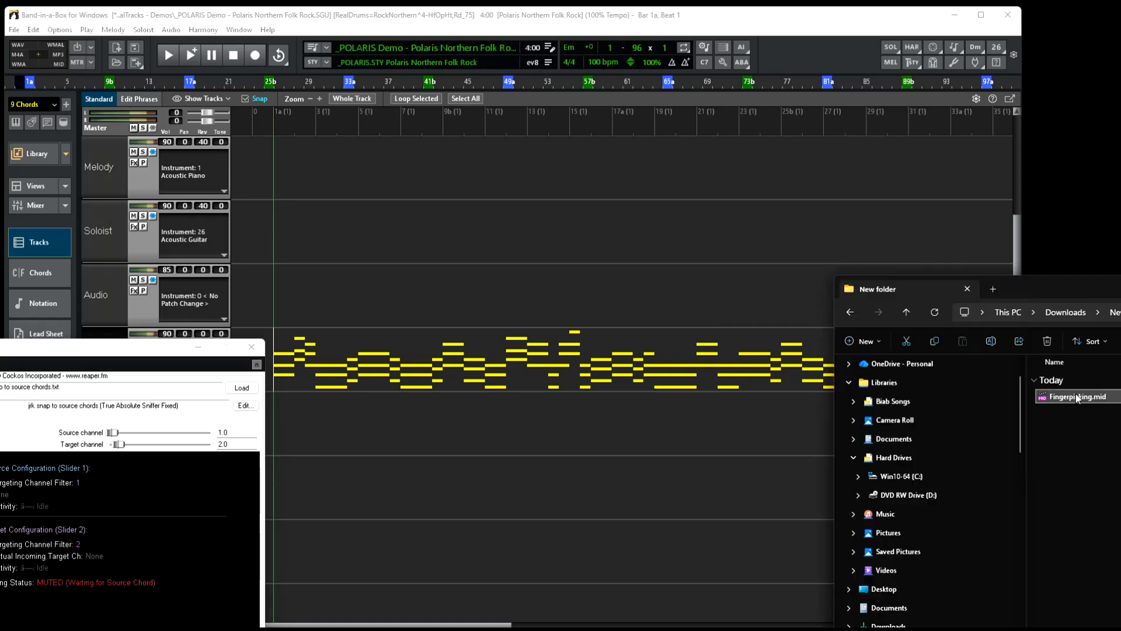
{"action": "left_click_drag", "start_coordinate": [1075, 398], "coordinate": [387, 409]}
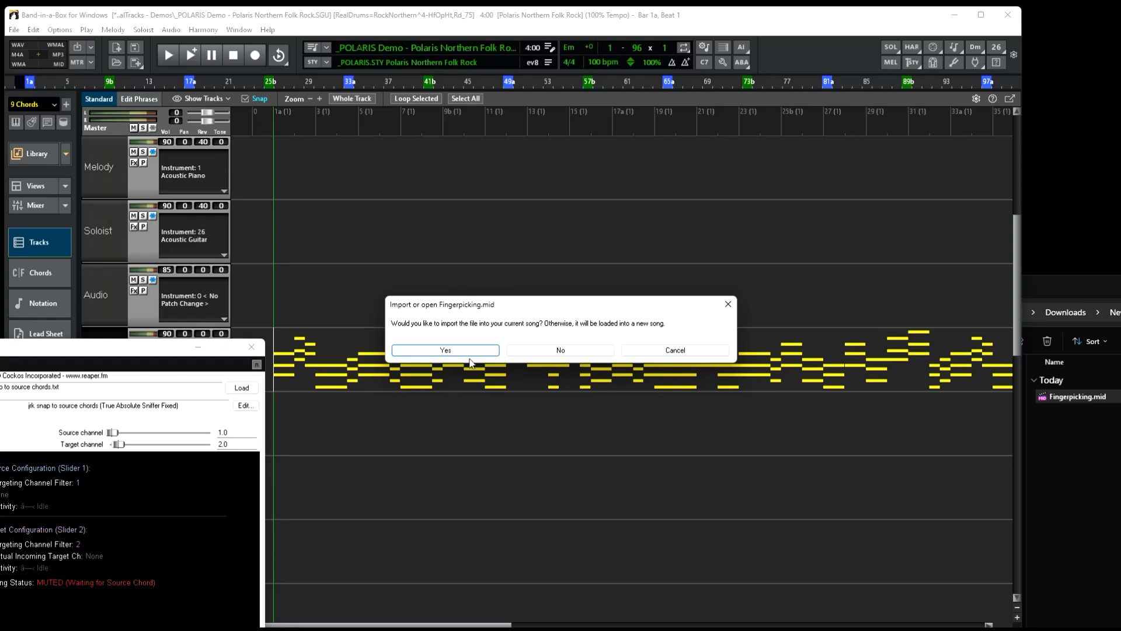
{"action": "left_click", "coordinate": [466, 350]}
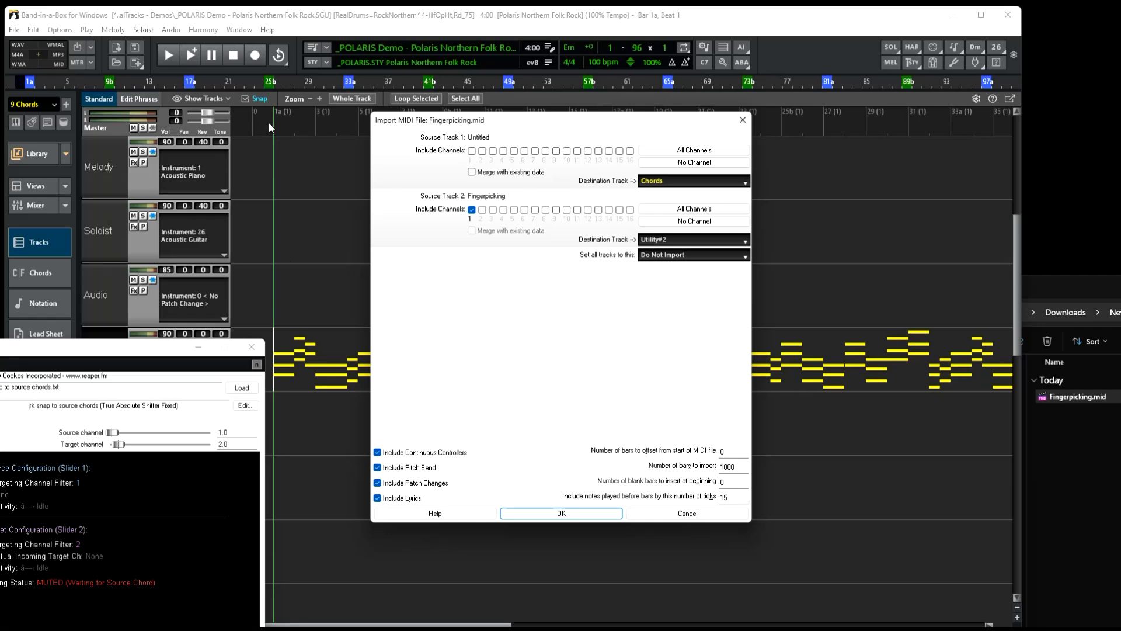
{"action": "double_click", "coordinate": [722, 482]}
{"action": "left_click", "coordinate": [551, 516]}
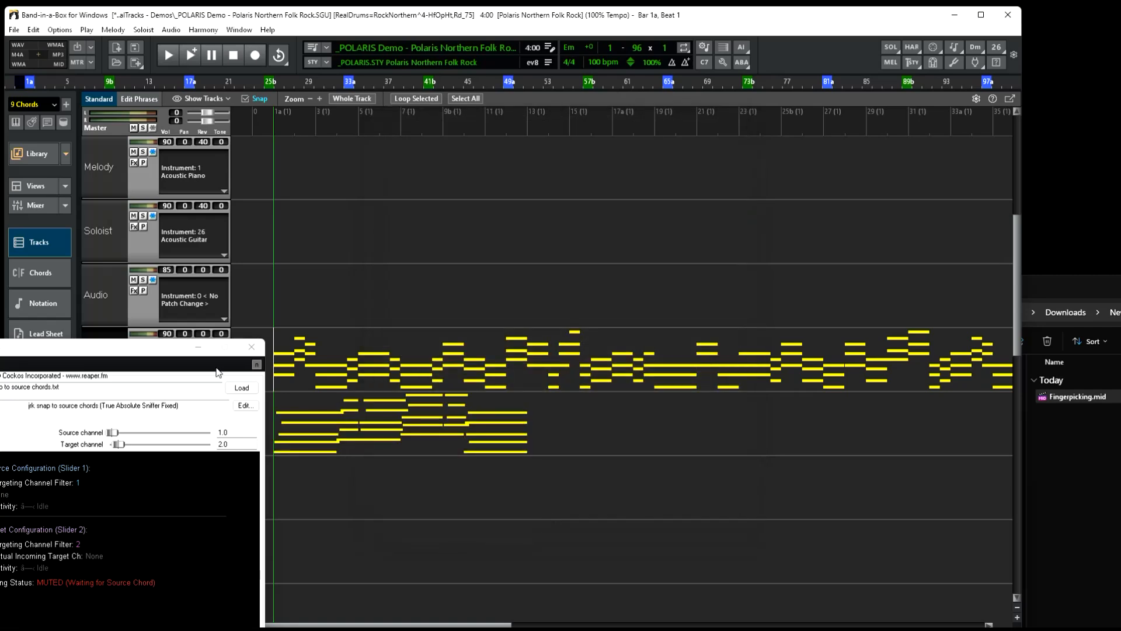
Re-route the Chords track's MIDI to the Piano 2 track's plugin.
{"action": "left_click_drag", "start_coordinate": [160, 348], "coordinate": [56, 342]}
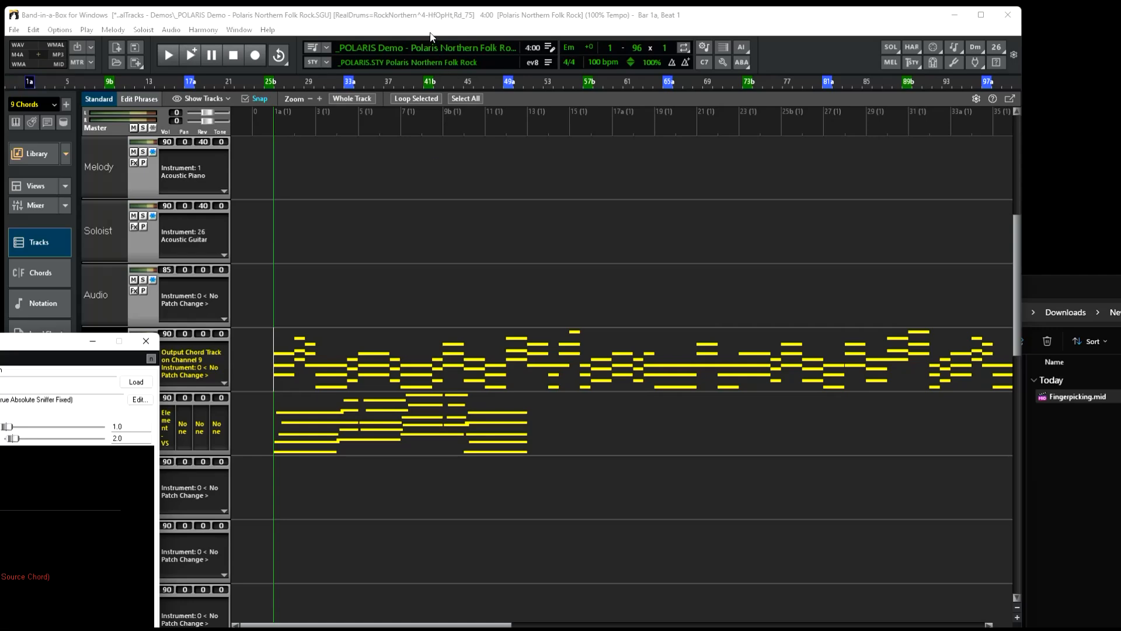
{"action": "left_click_drag", "start_coordinate": [11, 347], "coordinate": [787, 157]}
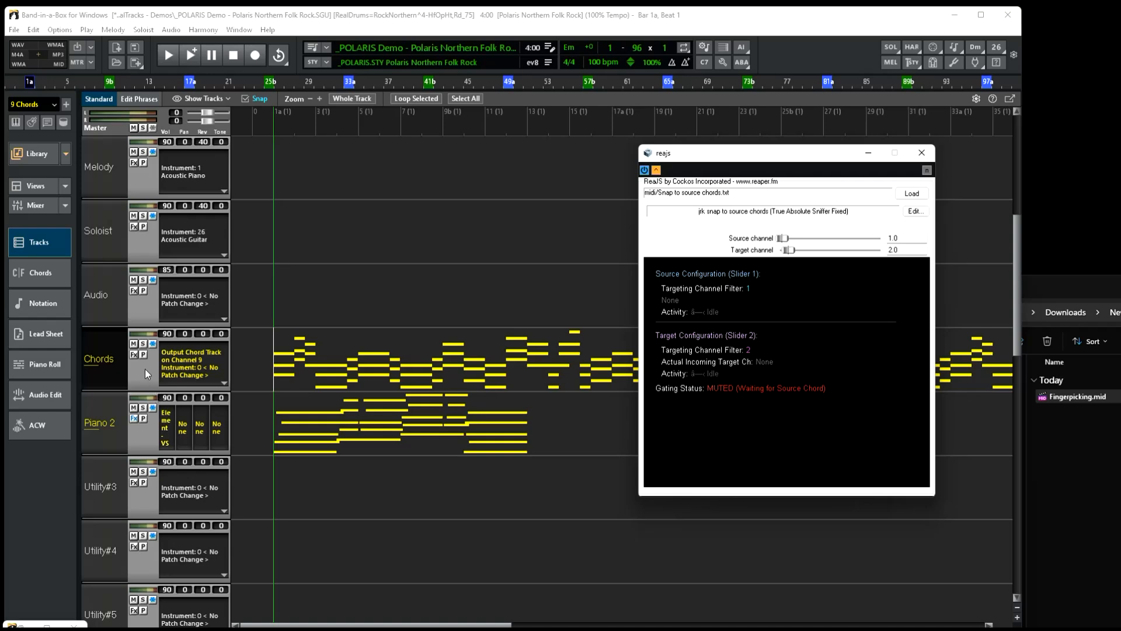
{"action": "left_click", "coordinate": [135, 352]}
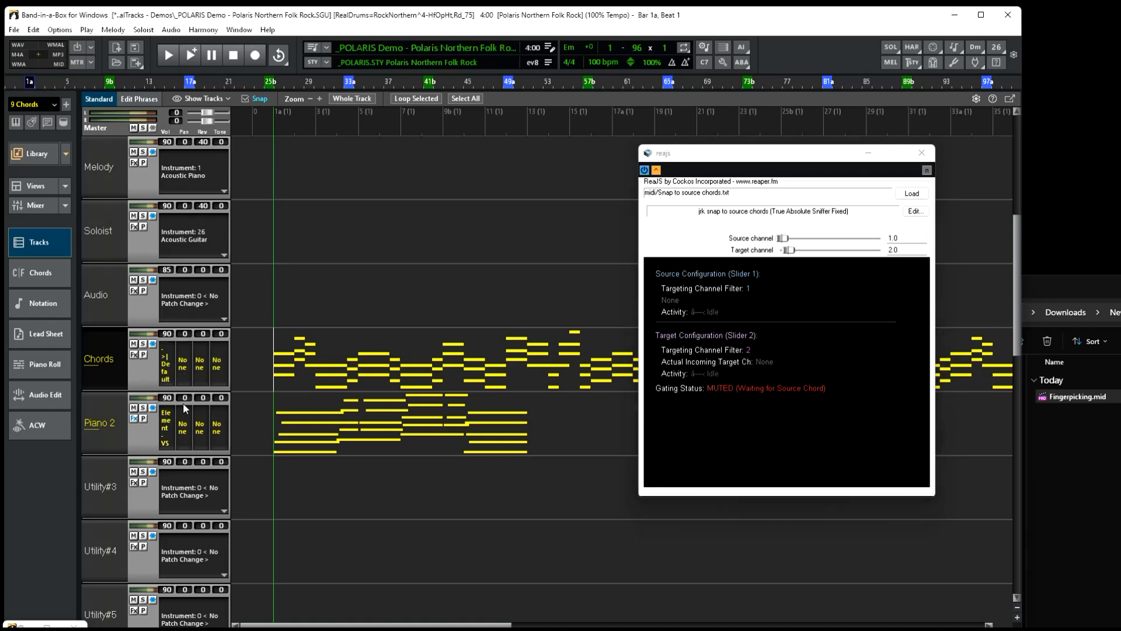
{"action": "right_click", "coordinate": [165, 366]}
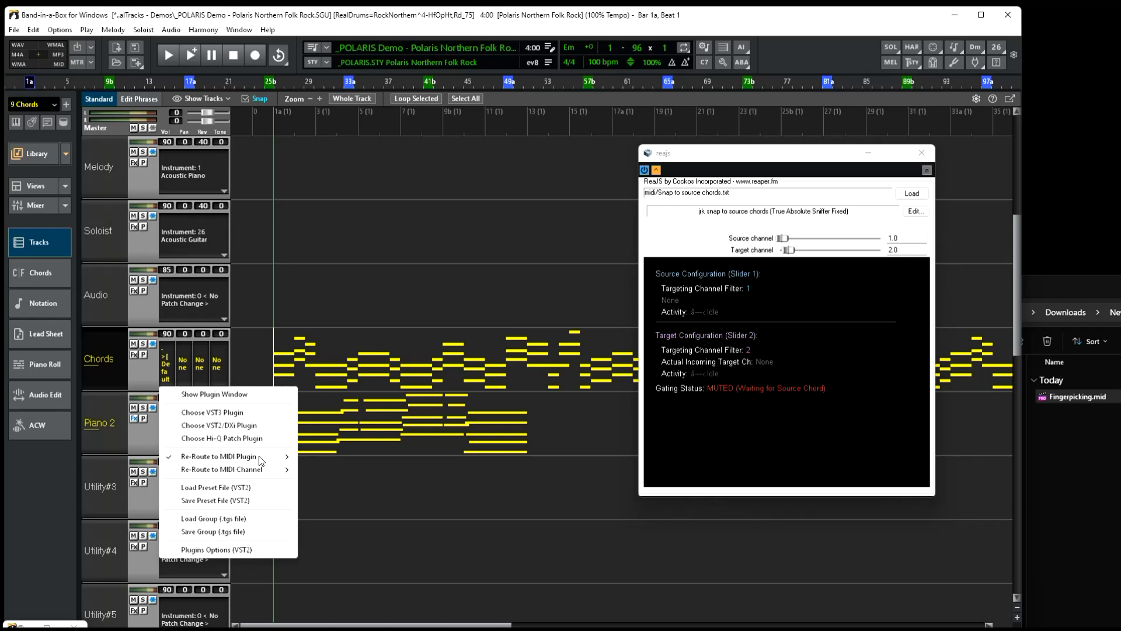
{"action": "mouse_move", "coordinate": [259, 457]}
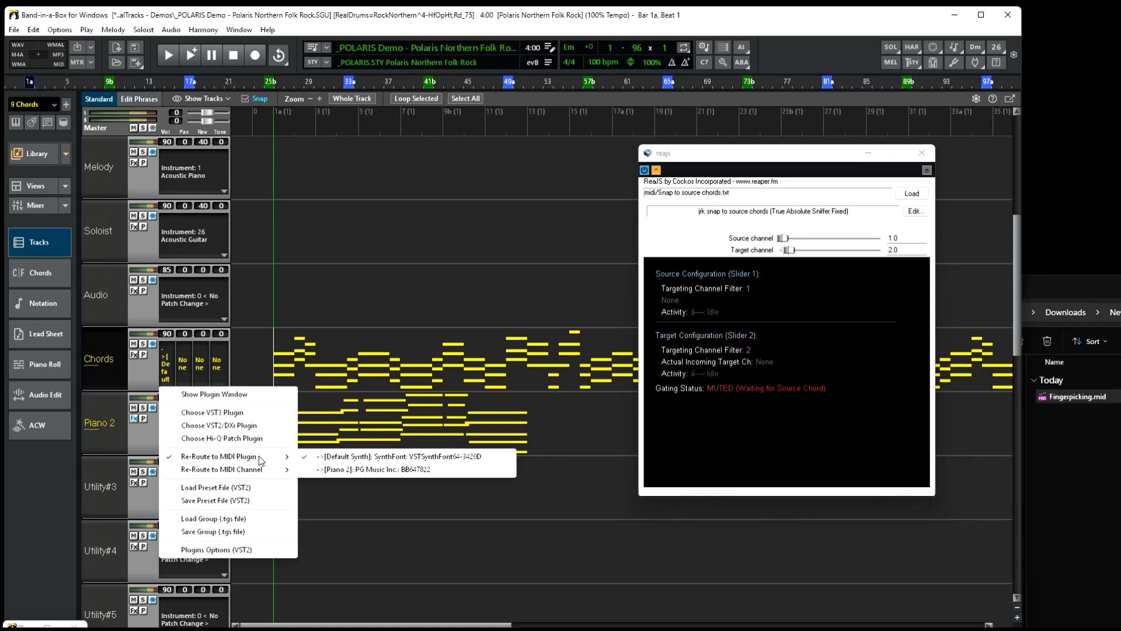
{"action": "left_click", "coordinate": [388, 469]}
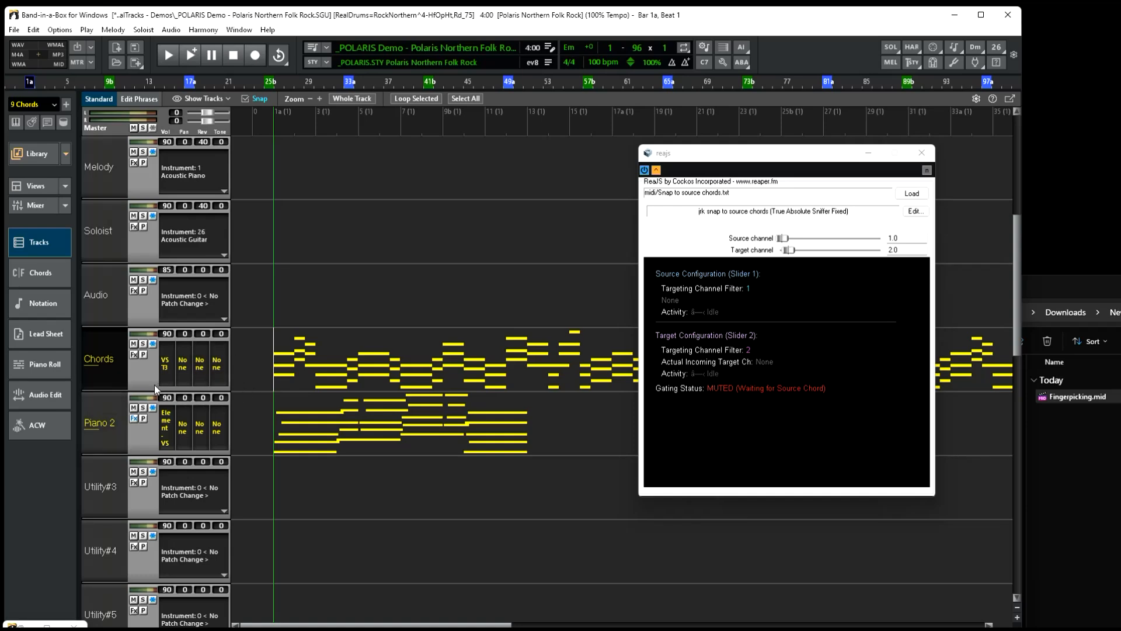
Force the Chords track's re-routed MIDI onto channel 9.
{"action": "left_click", "coordinate": [164, 363]}
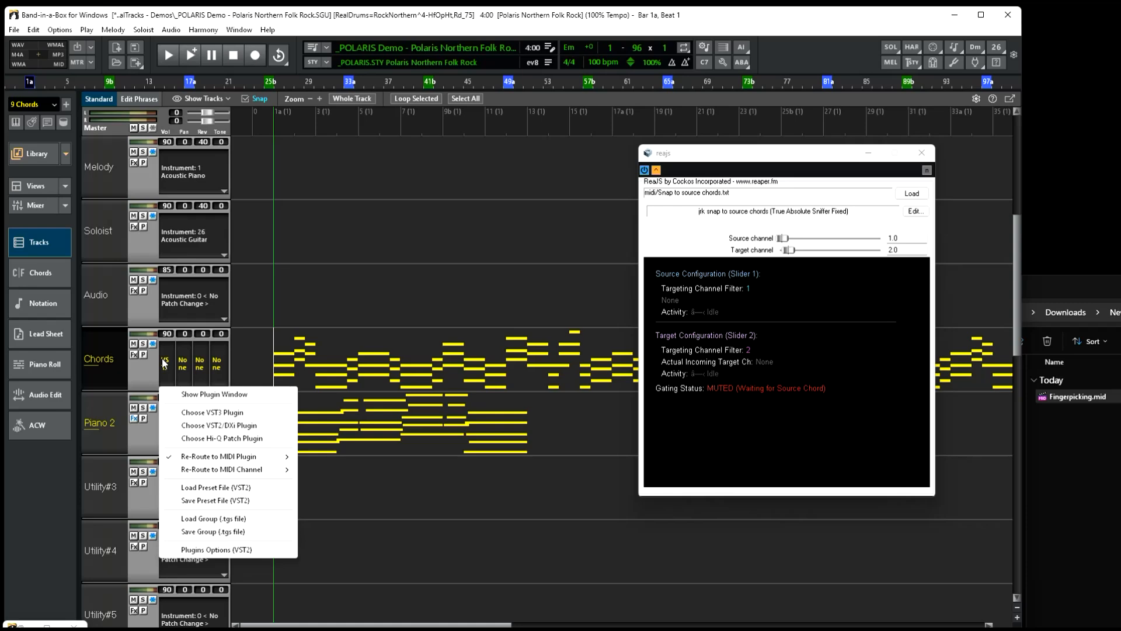
{"action": "mouse_move", "coordinate": [233, 470]}
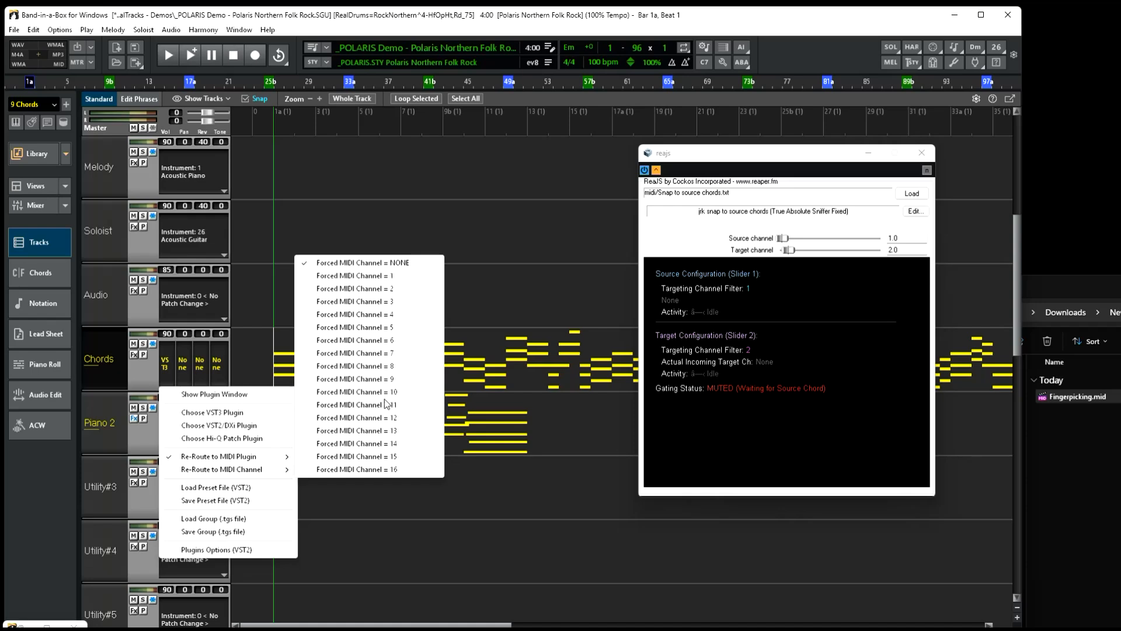
{"action": "left_click", "coordinate": [380, 378]}
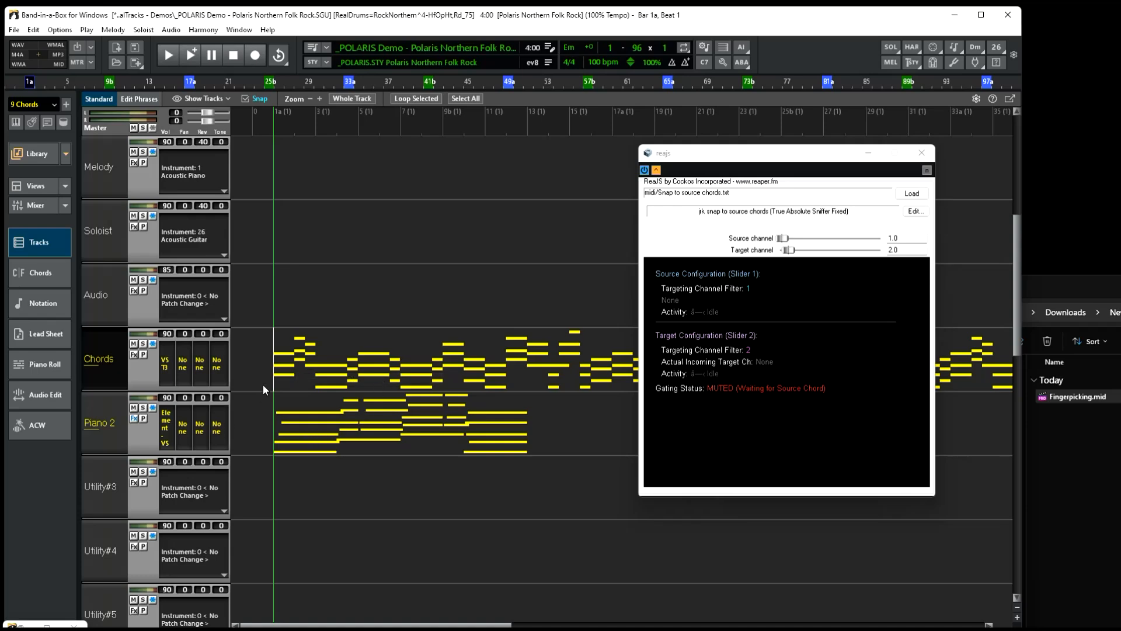
Set the ReaJS source channel to 9 and briefly play the song to test it.
{"action": "left_click_drag", "start_coordinate": [823, 160], "coordinate": [746, 270]}
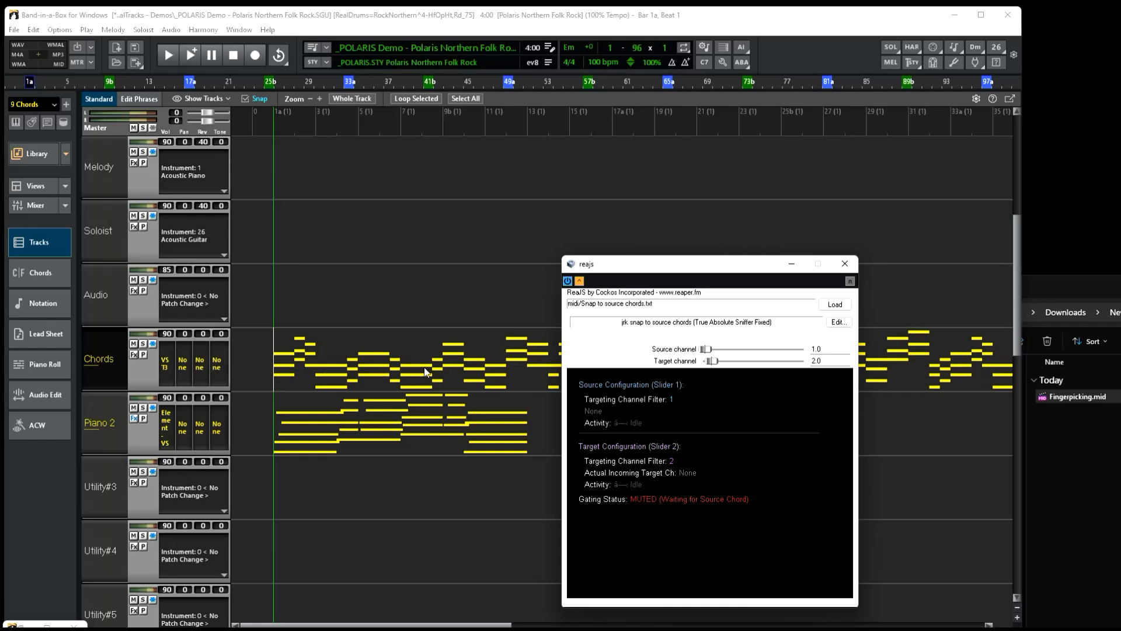
{"action": "left_click_drag", "start_coordinate": [706, 349], "coordinate": [762, 357]}
{"action": "left_click", "coordinate": [269, 419]}
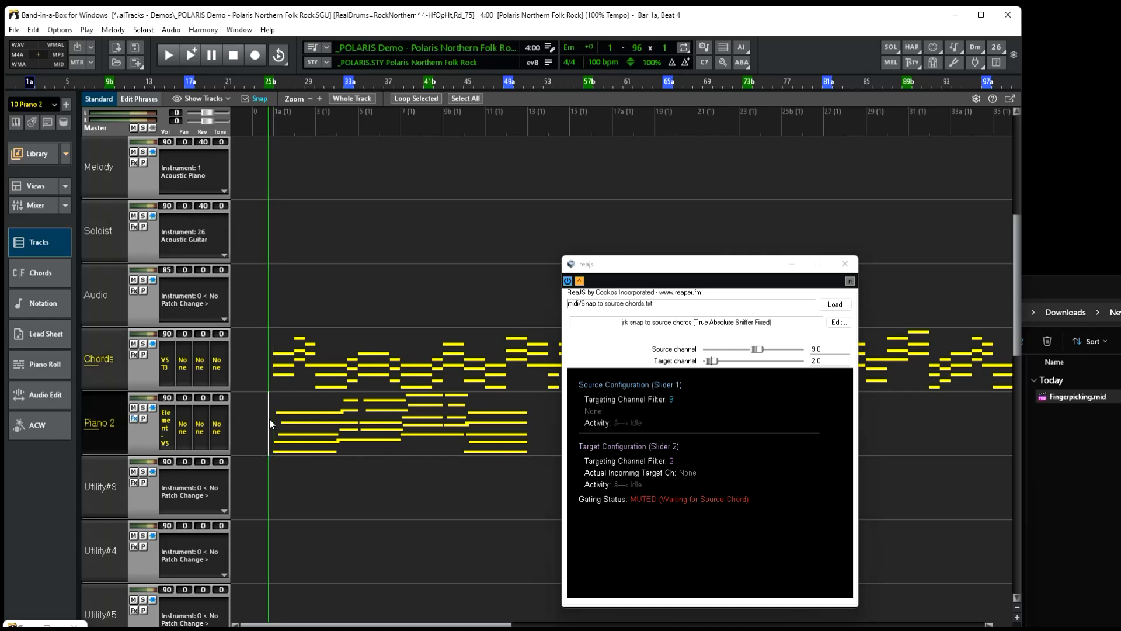
{"action": "key", "text": "space"}
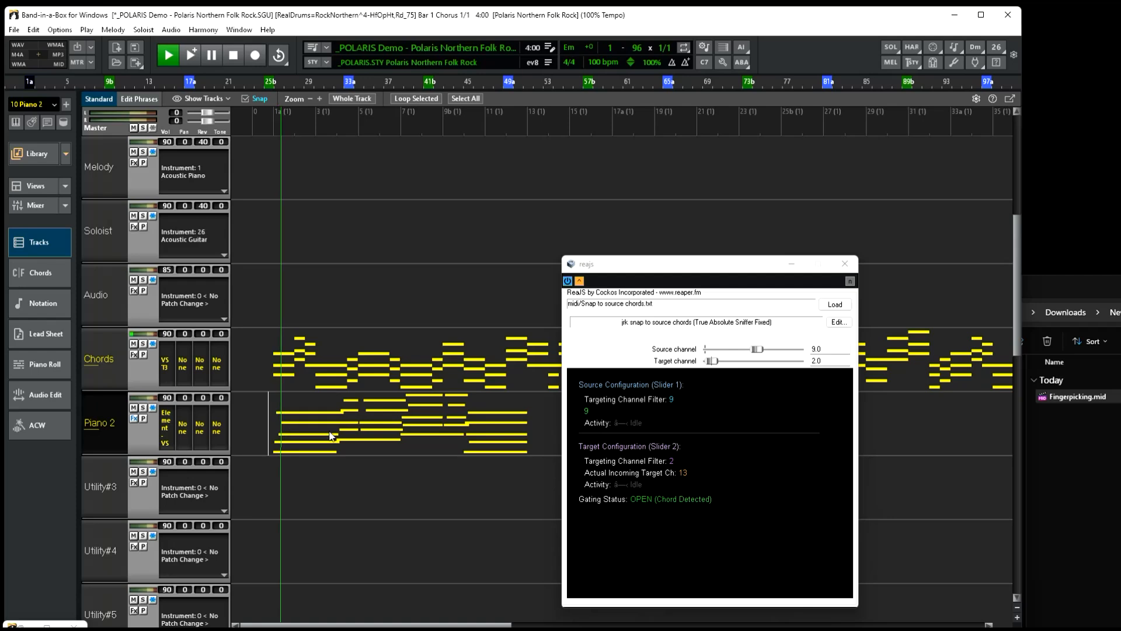
{"action": "key", "text": "space"}
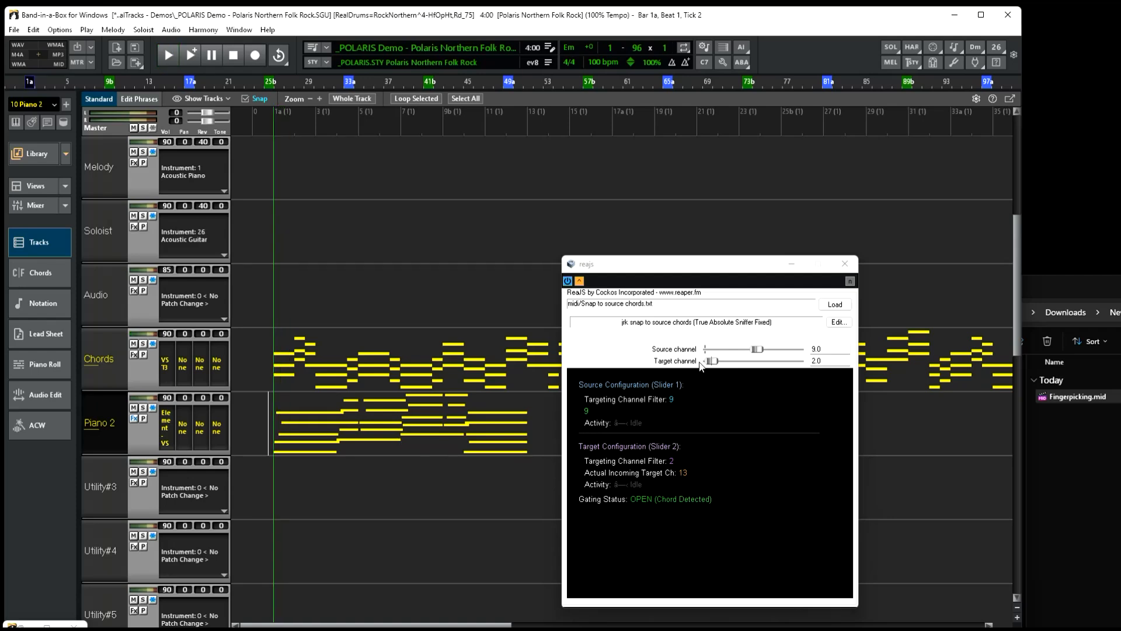
Set the ReaJS target channel to 13 and play the song while viewing the chord sheet.
{"action": "left_click_drag", "start_coordinate": [712, 361], "coordinate": [786, 367]}
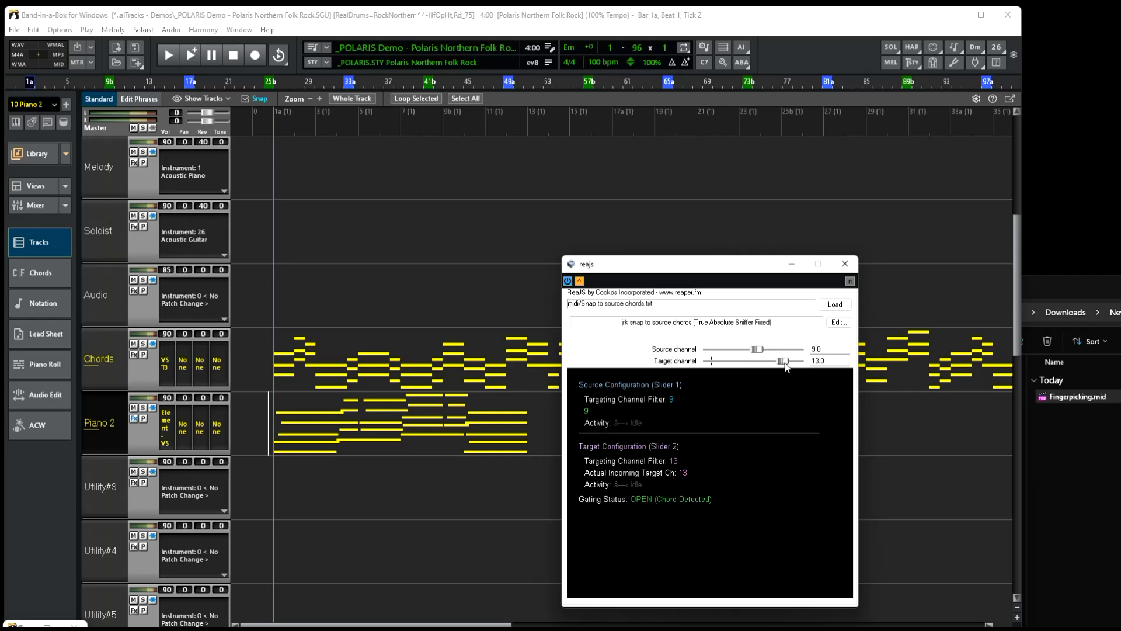
{"action": "left_click", "coordinate": [270, 387]}
{"action": "key", "text": "space"}
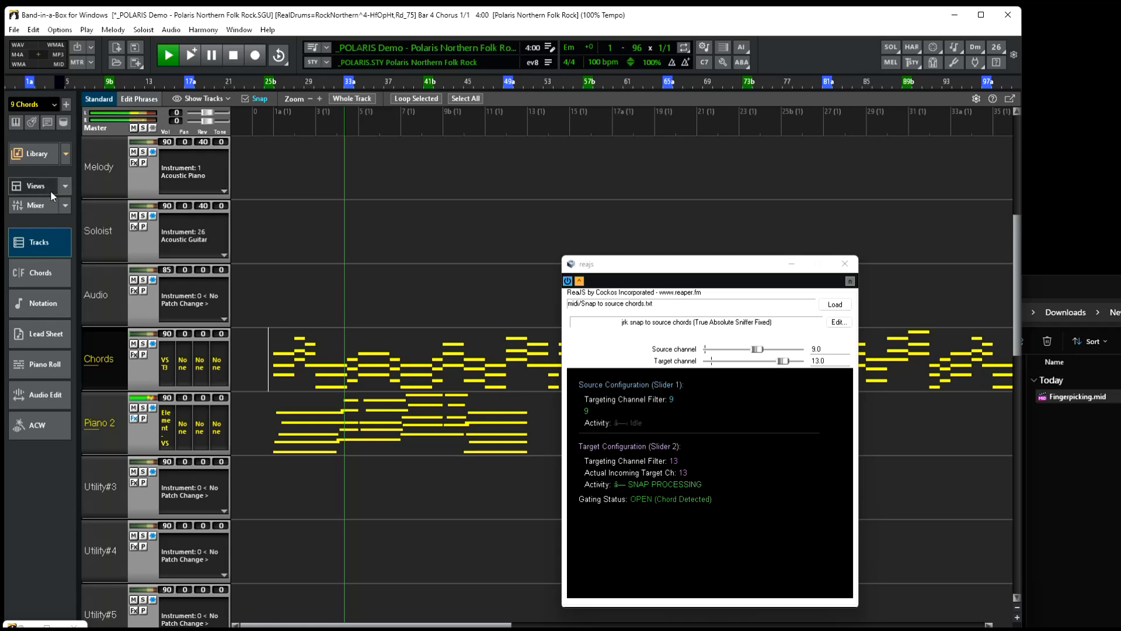
{"action": "left_click", "coordinate": [48, 276]}
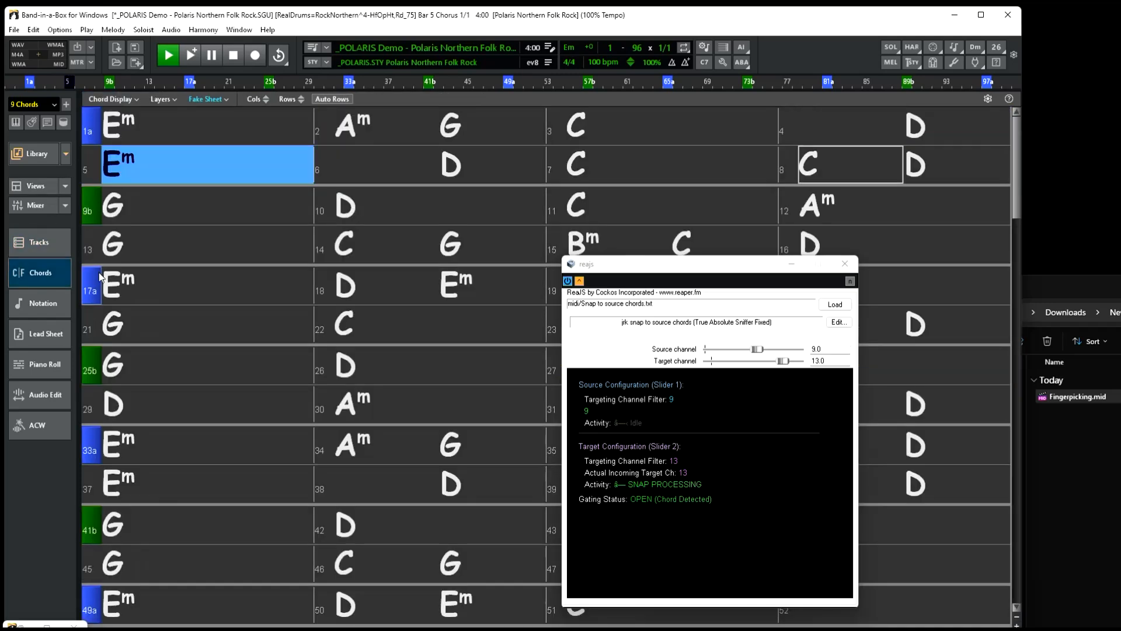